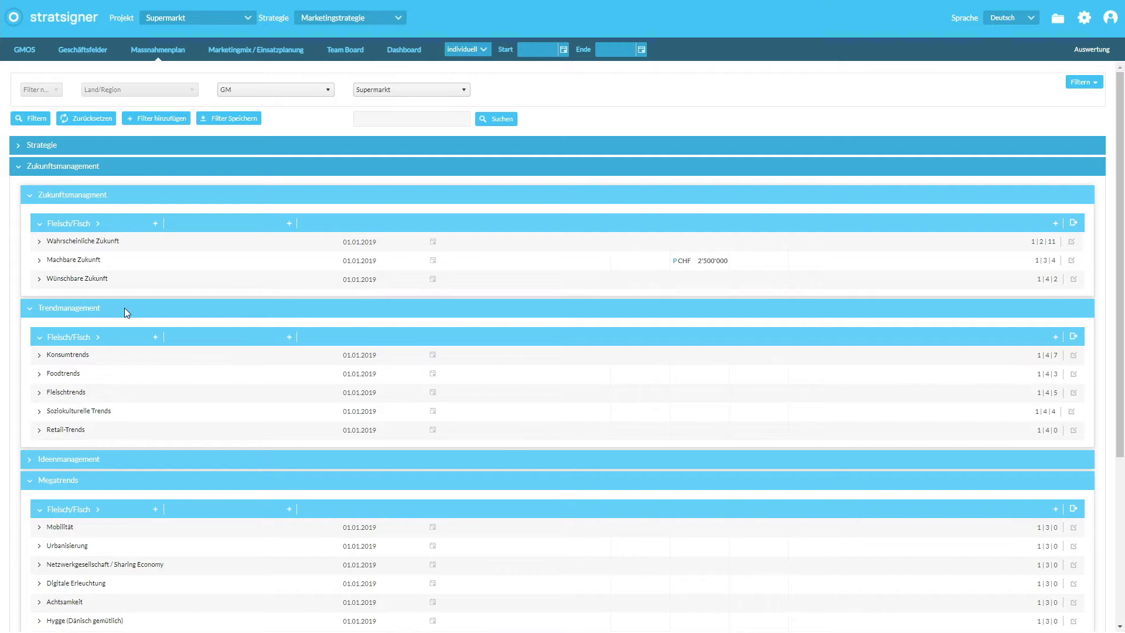
# Look through the Trendmanagement and Megatrends topic lists for Fleisch/Fisch under Zukunftsmanagement.
pyautogui.scroll(-2, 125, 307)
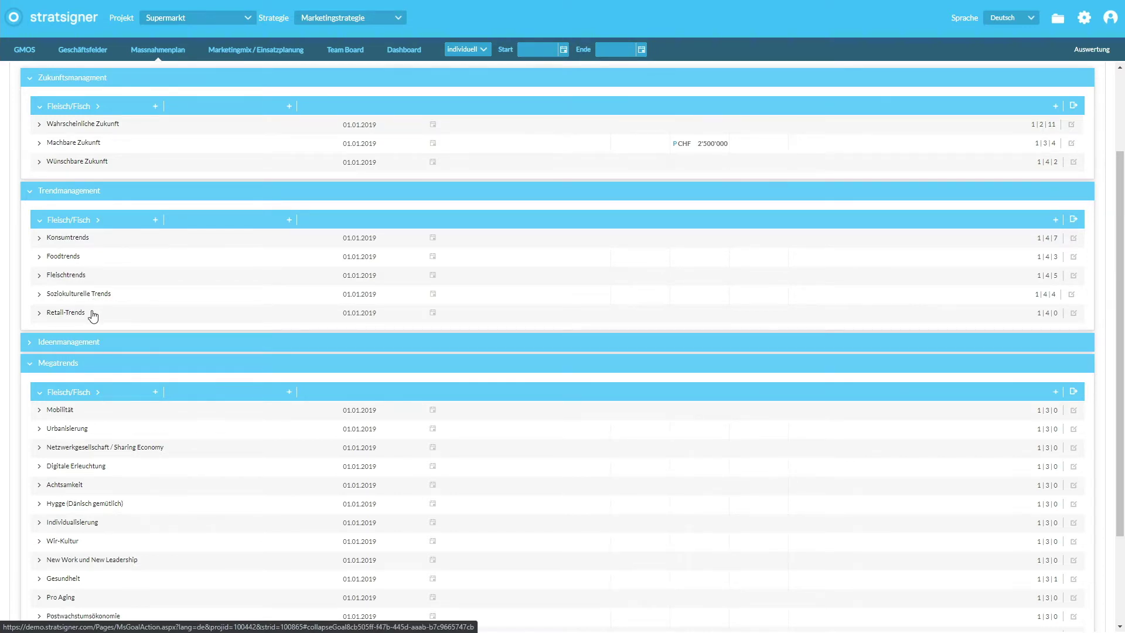
pyautogui.scroll(-1, 90, 314)
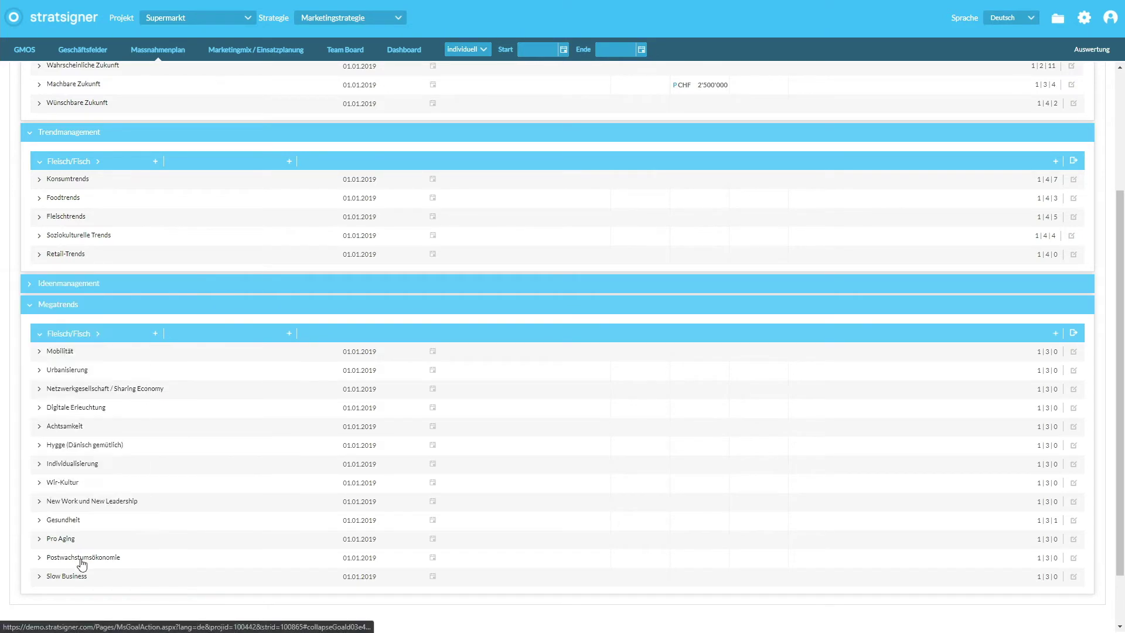
pyautogui.scroll(1, 228, 422)
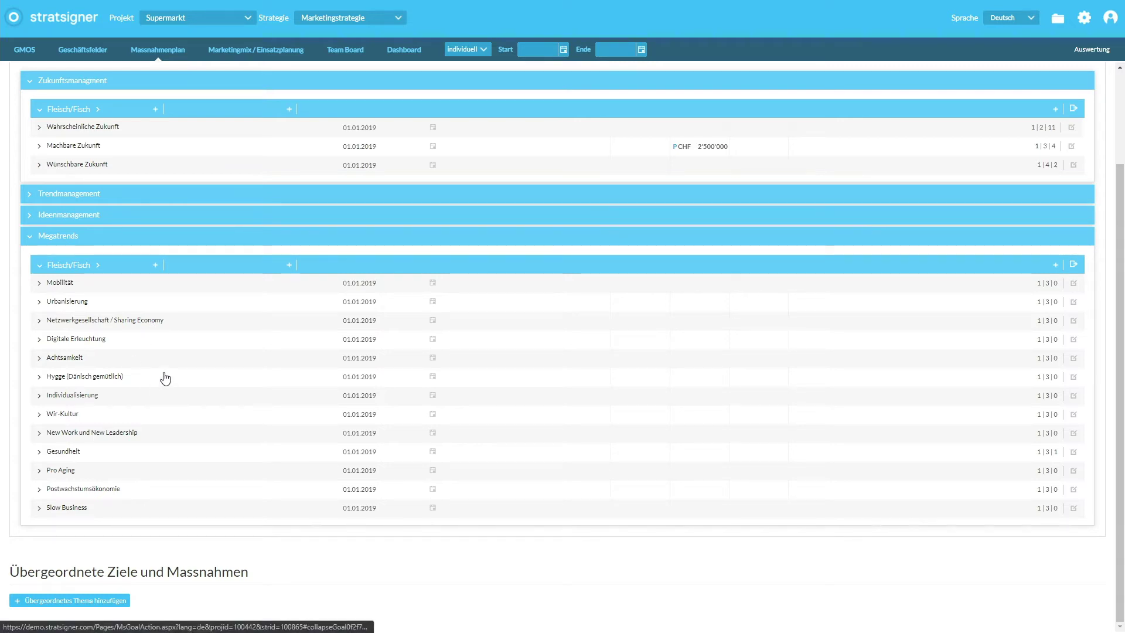
pyautogui.scroll(2, 164, 378)
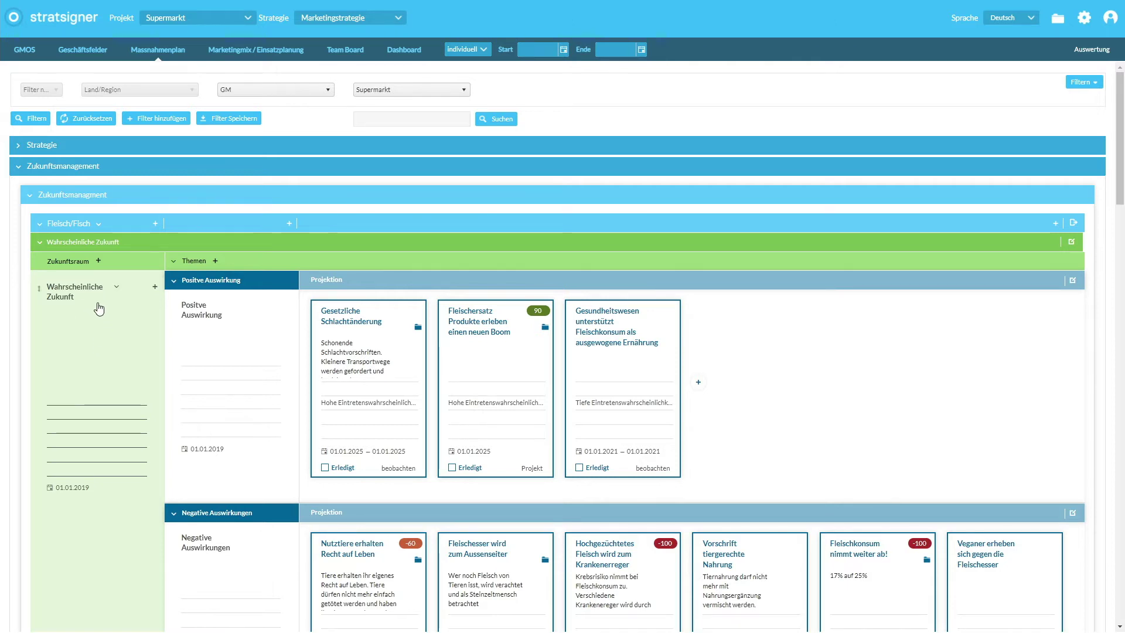
# Survey the Wahrscheinliche, Machbare and Wünschbare Zukunft sections of Fleisch/Fisch with their projection cards.
pyautogui.scroll(-10, 94, 352)
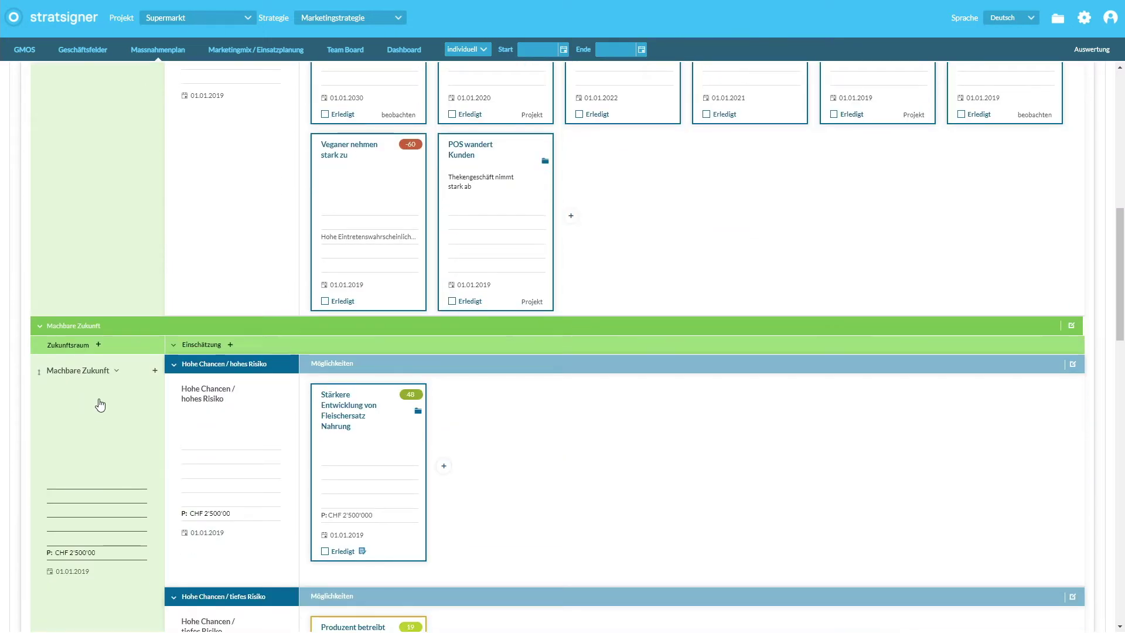
pyautogui.scroll(-5, 71, 416)
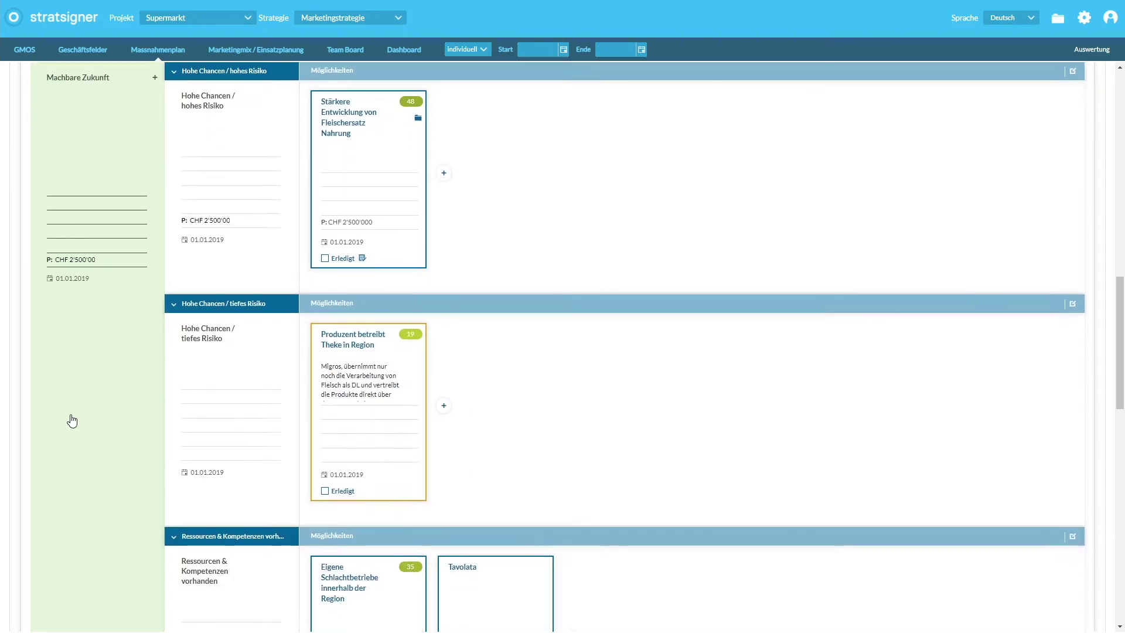
pyautogui.scroll(-8, 72, 421)
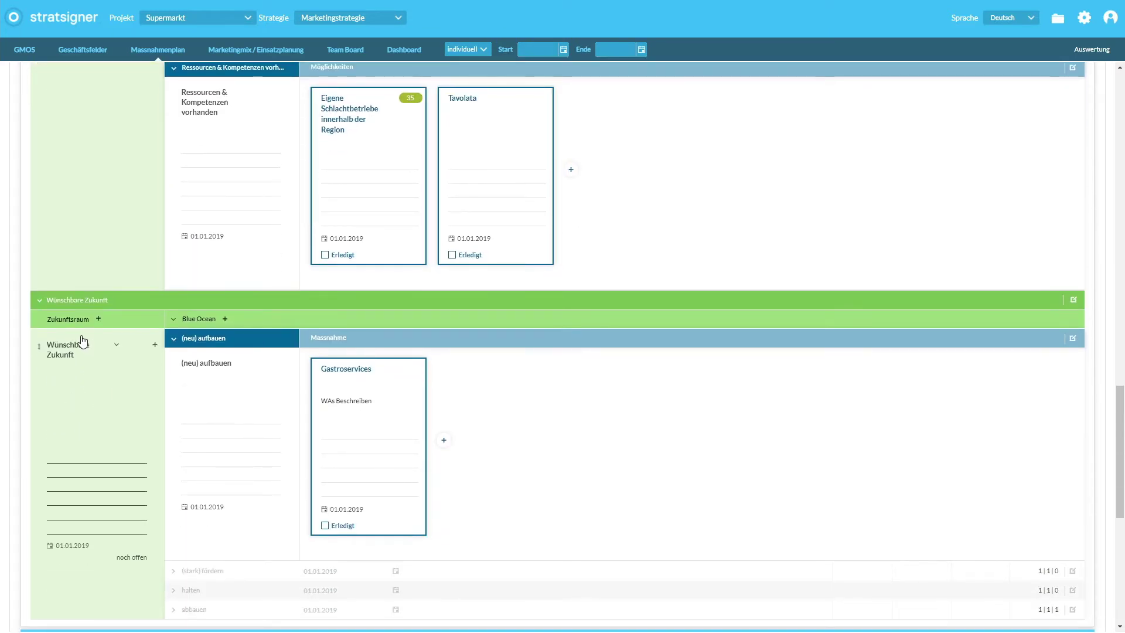
pyautogui.scroll(15, 75, 402)
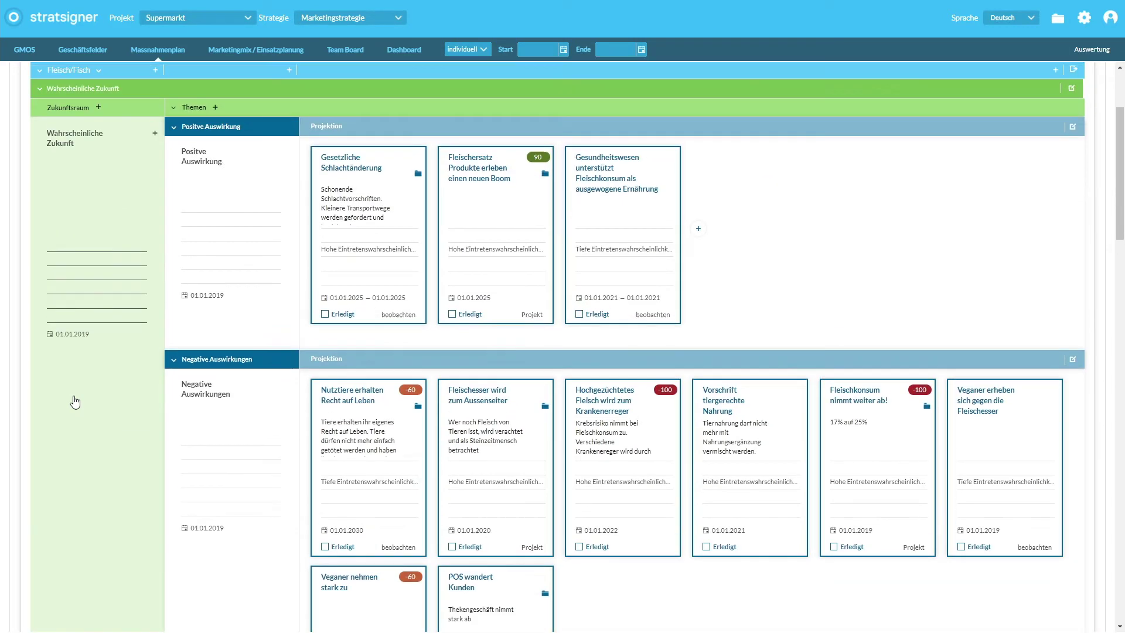
pyautogui.scroll(1, 75, 402)
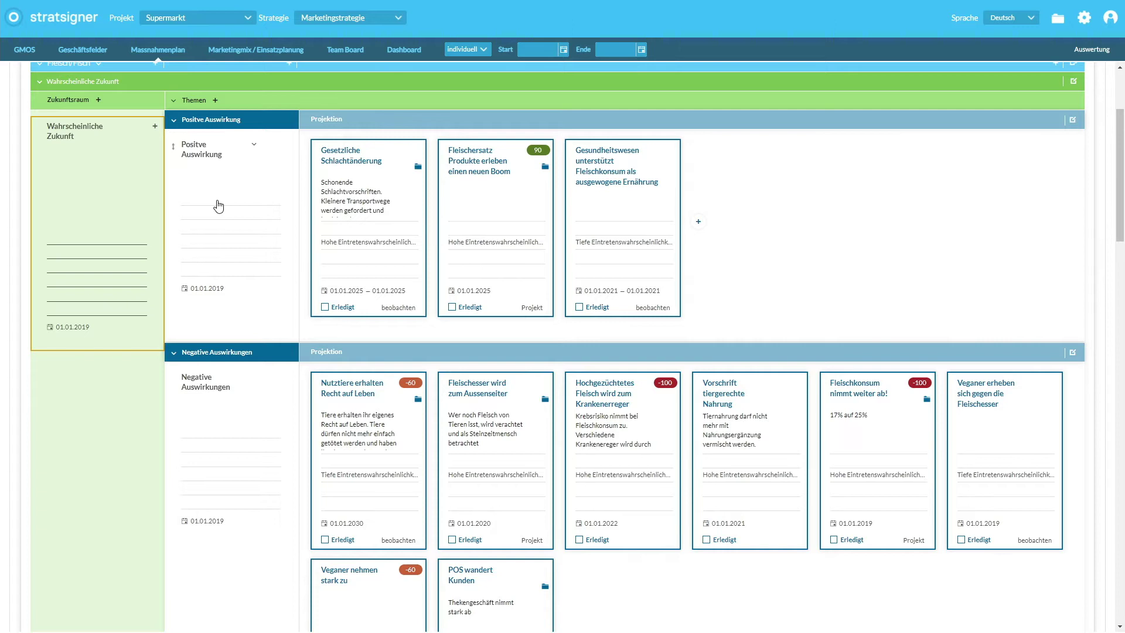
# Inspect the description and assigned files of Gesetzliche Schlachtänderung, and the rating of Fleischersatz Produkte erleben einen neuen Boom.
pyautogui.moveTo(353, 186)
pyautogui.moveTo(331, 192)
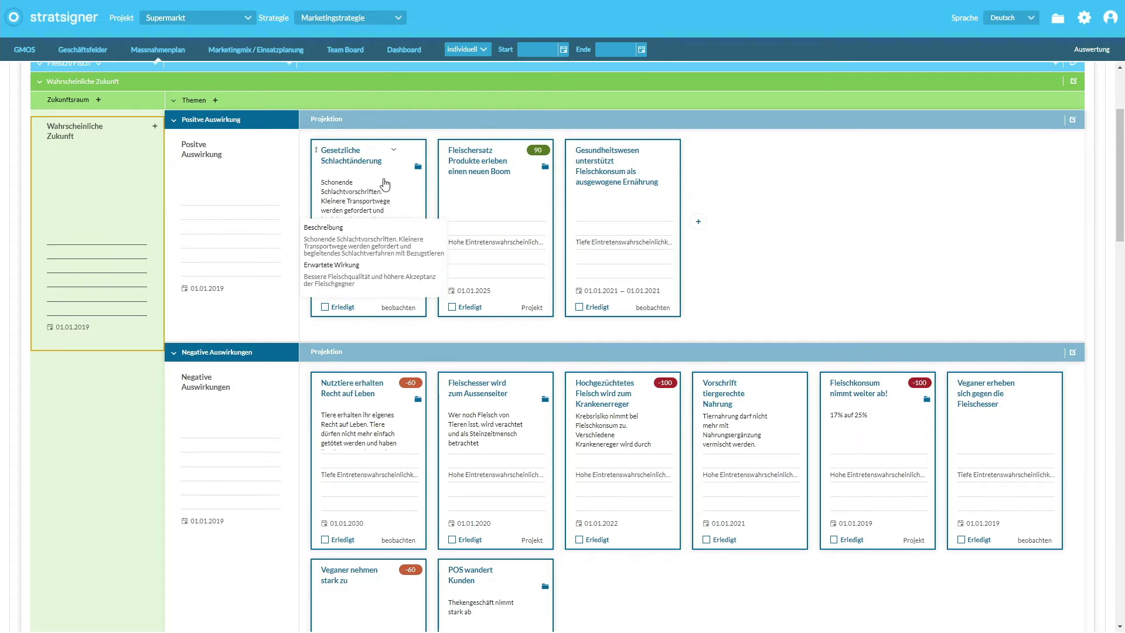
pyautogui.click(418, 168)
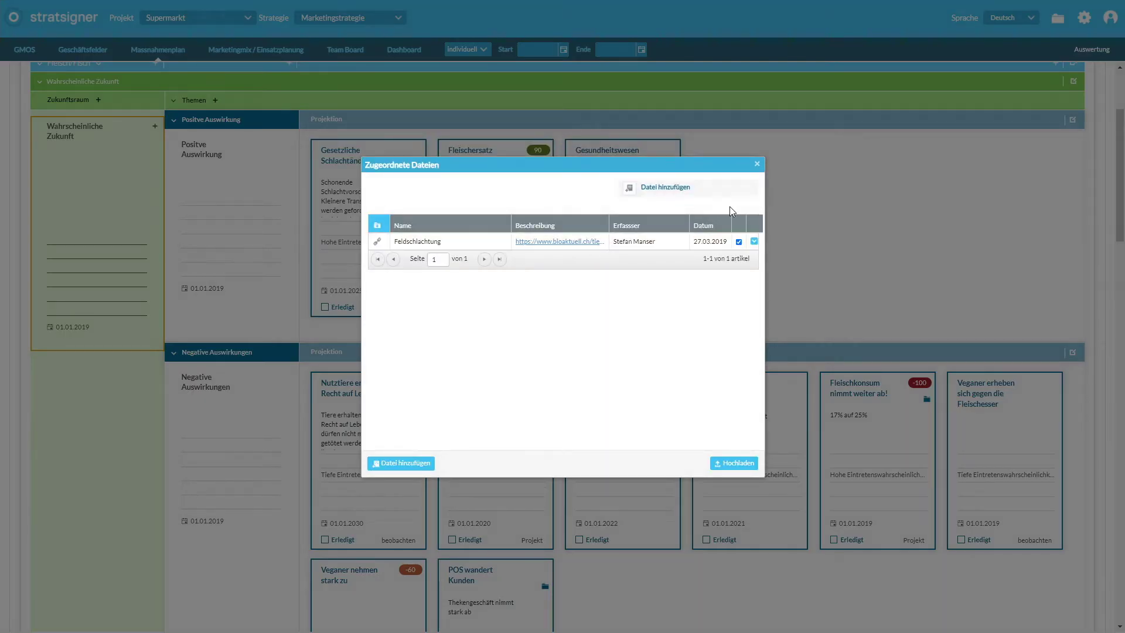
pyautogui.click(757, 166)
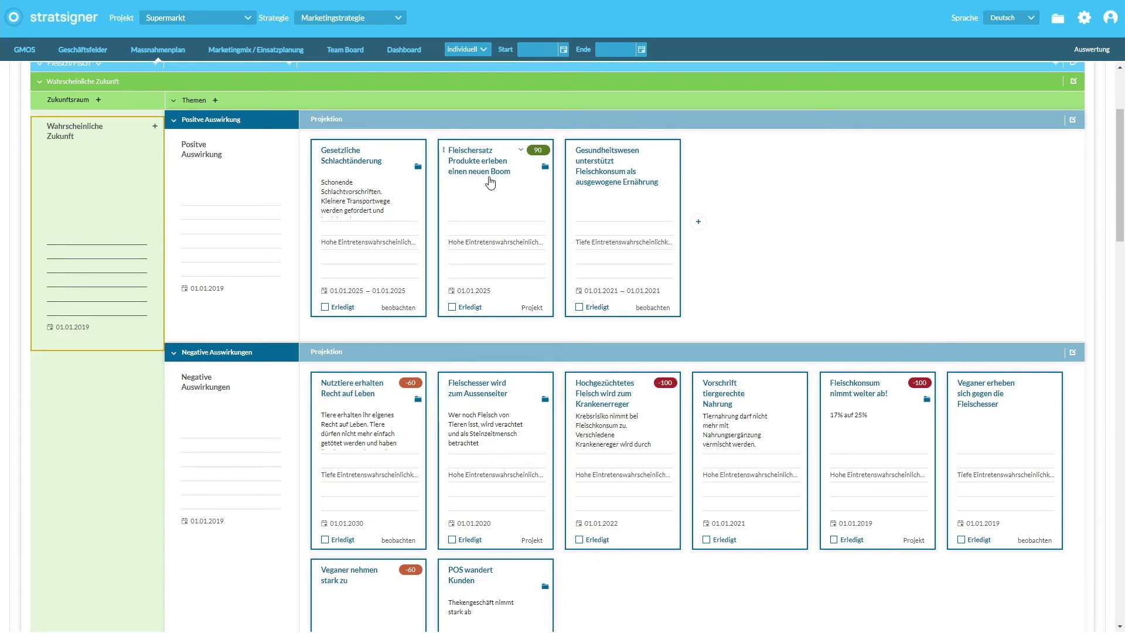
pyautogui.click(538, 151)
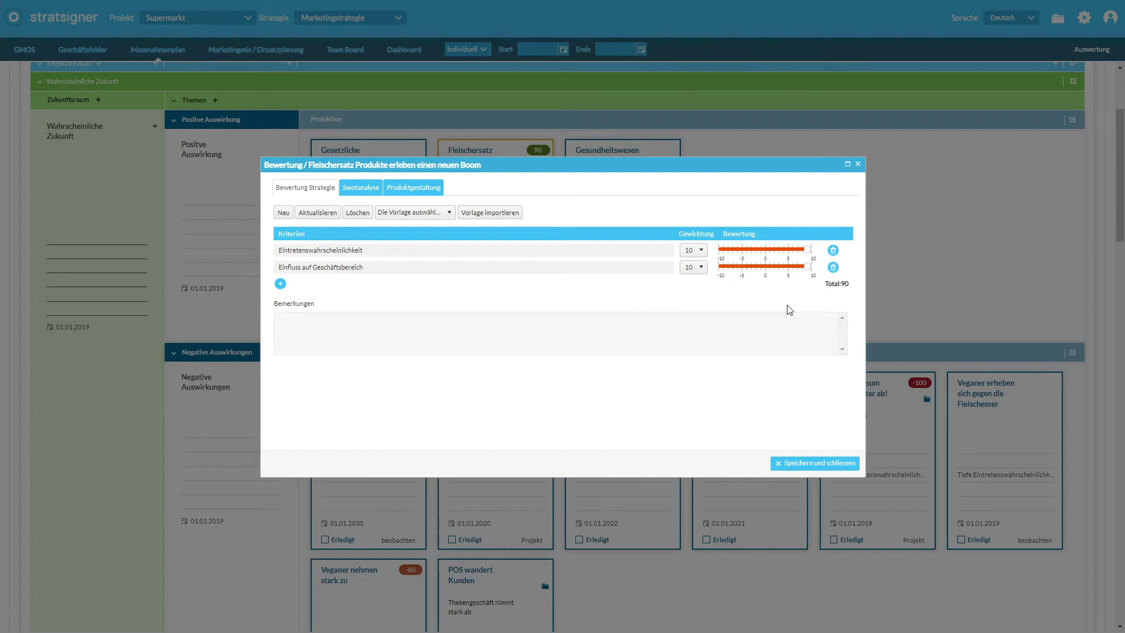
pyautogui.click(800, 465)
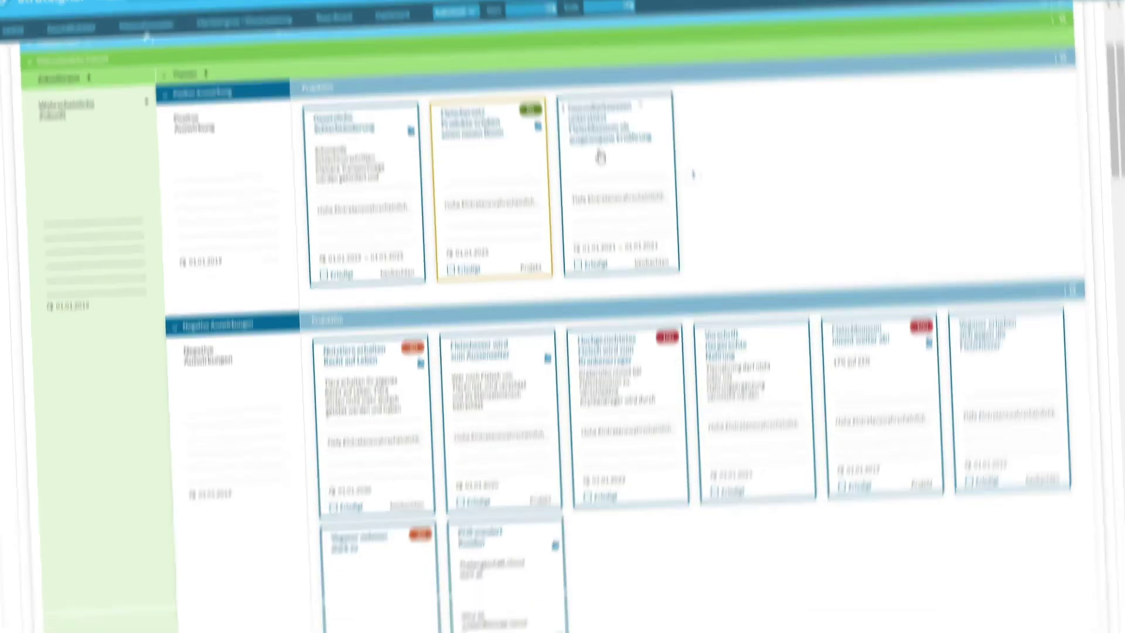
# Inspect the description, rating and assigned files of the Nutztiere erhalten Recht auf Leben card under Negative Auswirkungen.
pyautogui.scroll(-2, 120, 463)
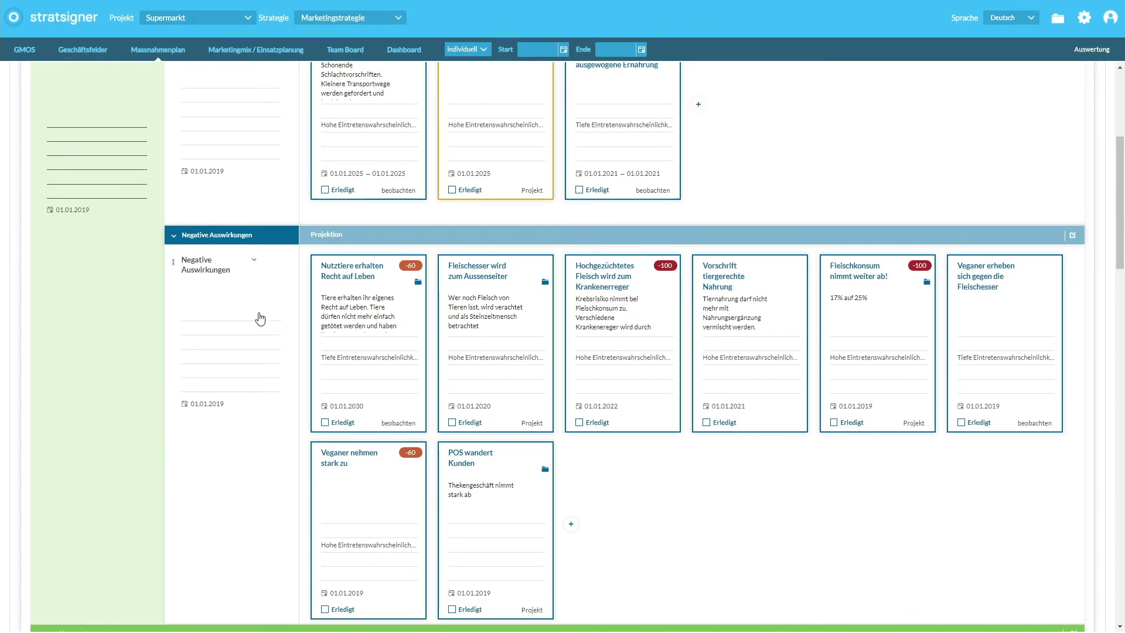
pyautogui.scroll(-1, 254, 319)
pyautogui.moveTo(343, 221)
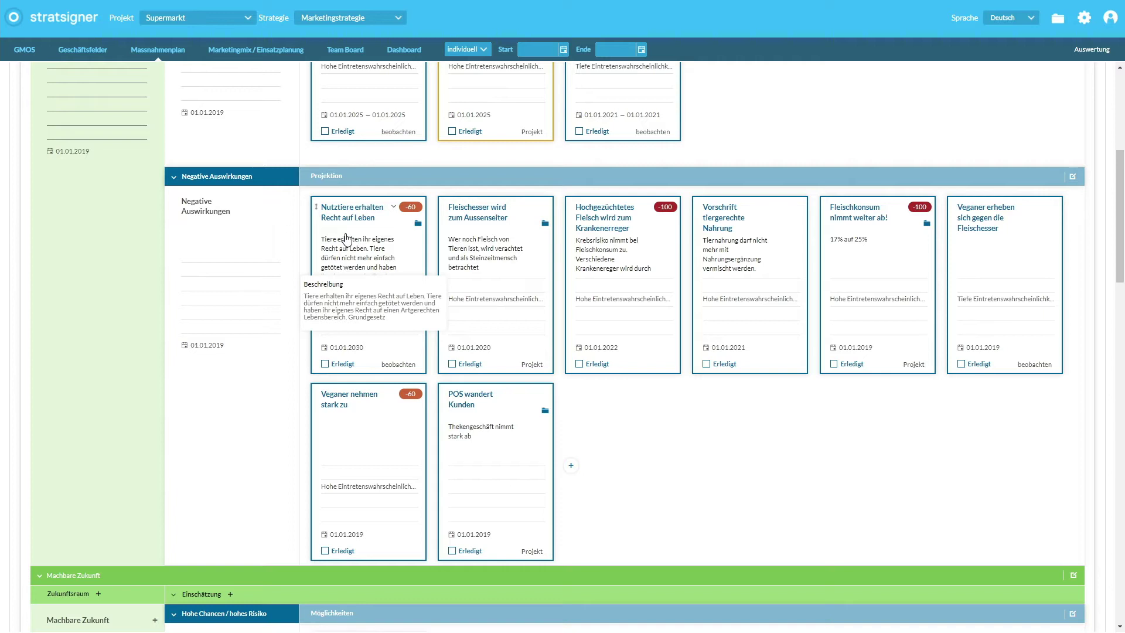
pyautogui.click(411, 208)
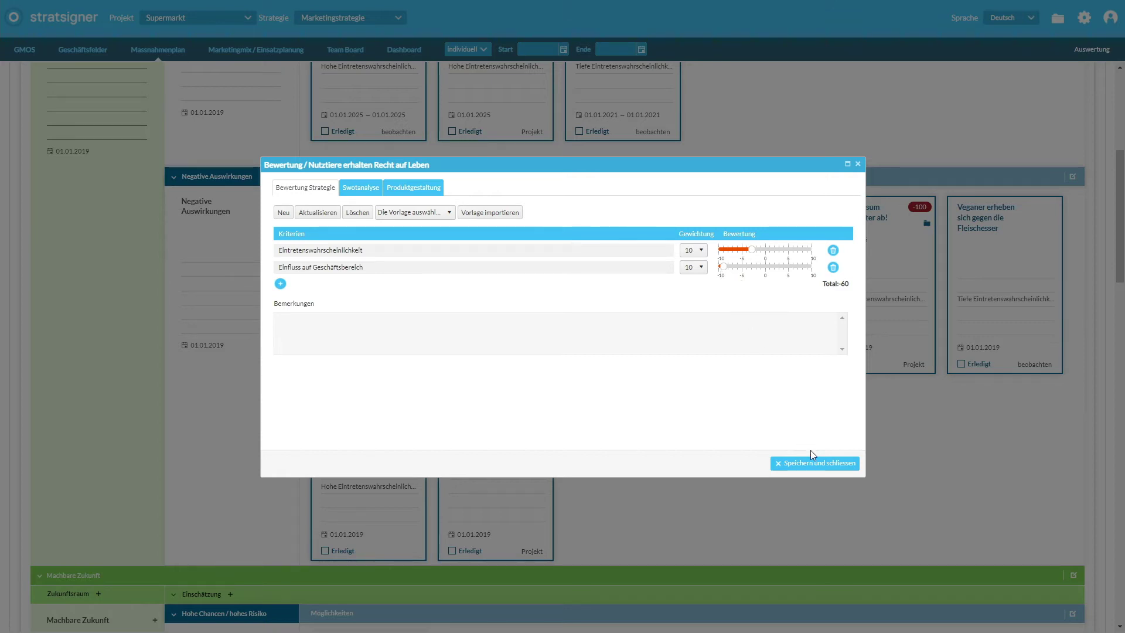
pyautogui.click(816, 465)
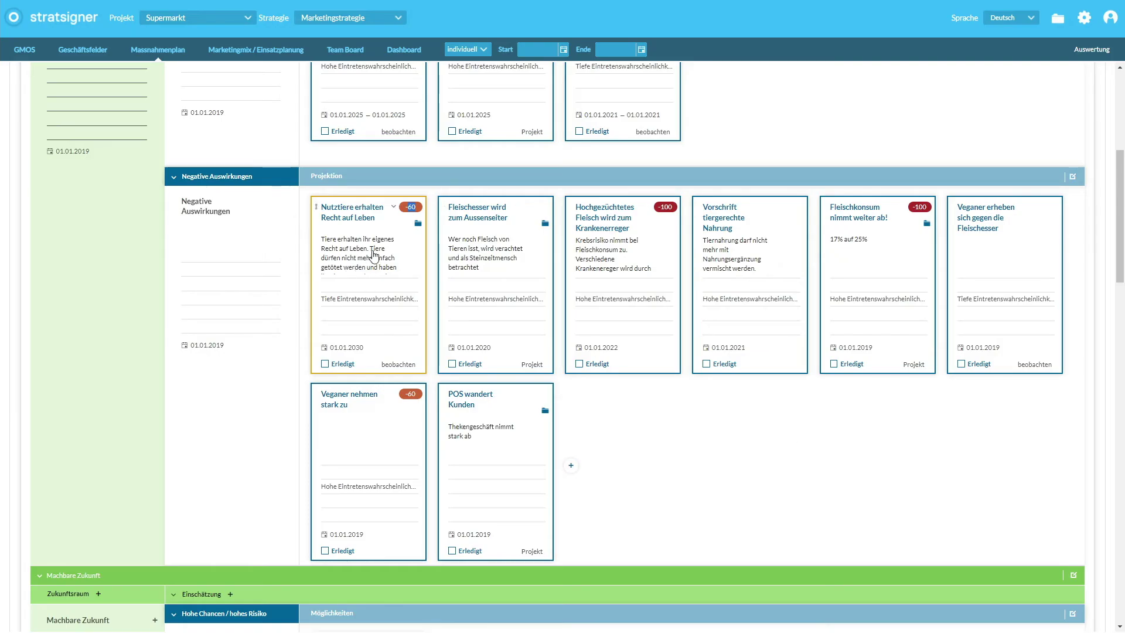
pyautogui.click(418, 224)
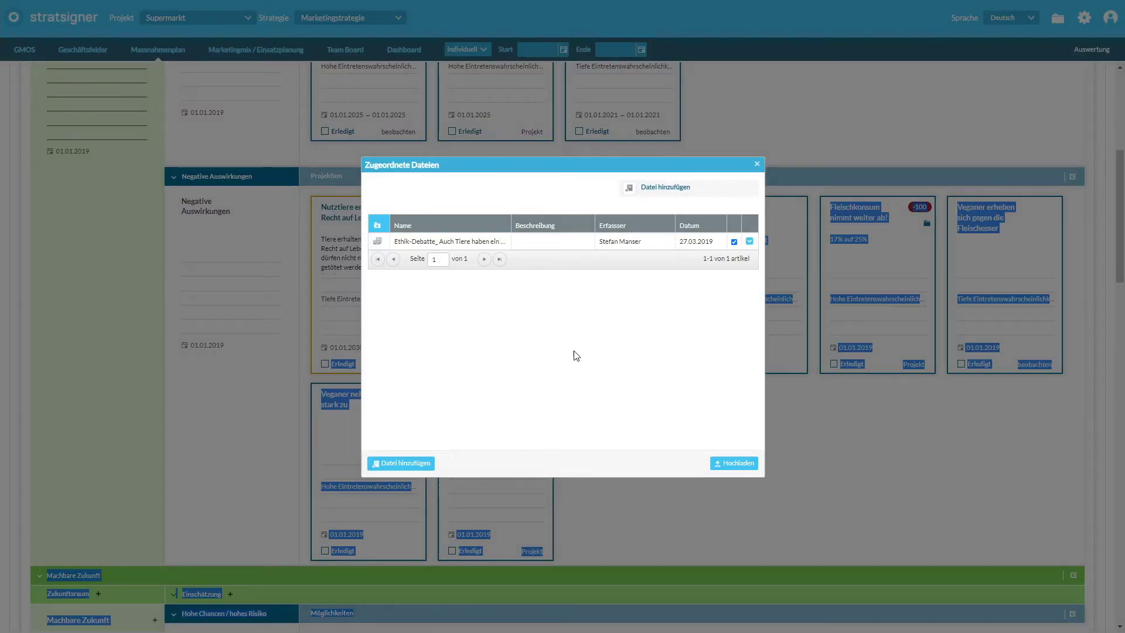
pyautogui.press('Escape')
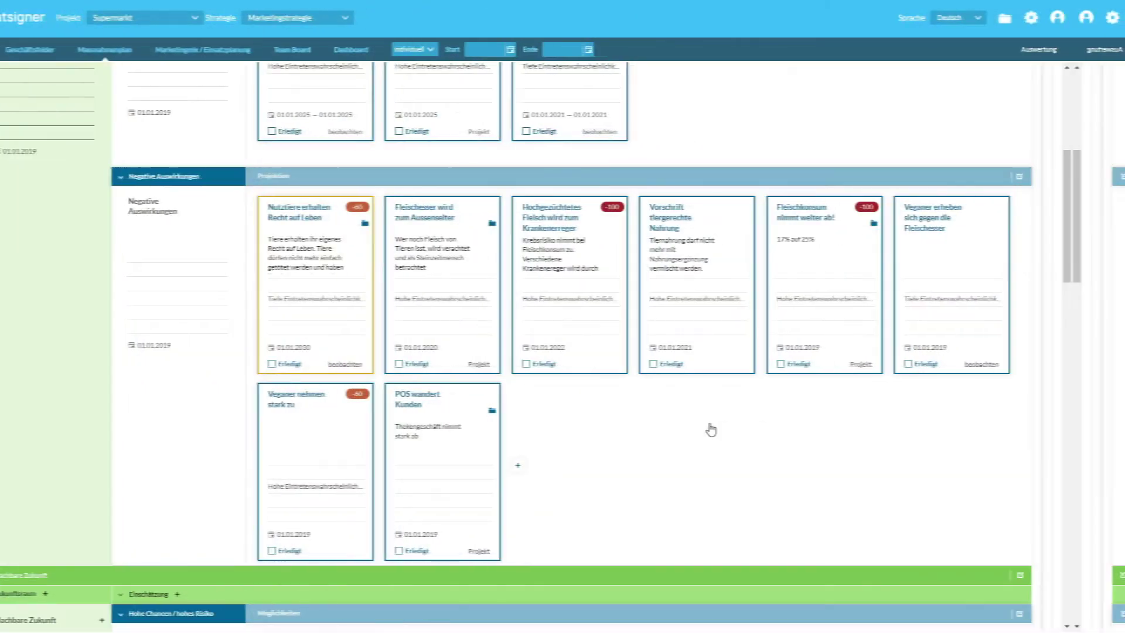
# Read the descriptions of the other Negative Auswirkungen cards, from Fleischesser wird zum Aussenseiter to POS wandert Kunden.
pyautogui.moveTo(498, 240)
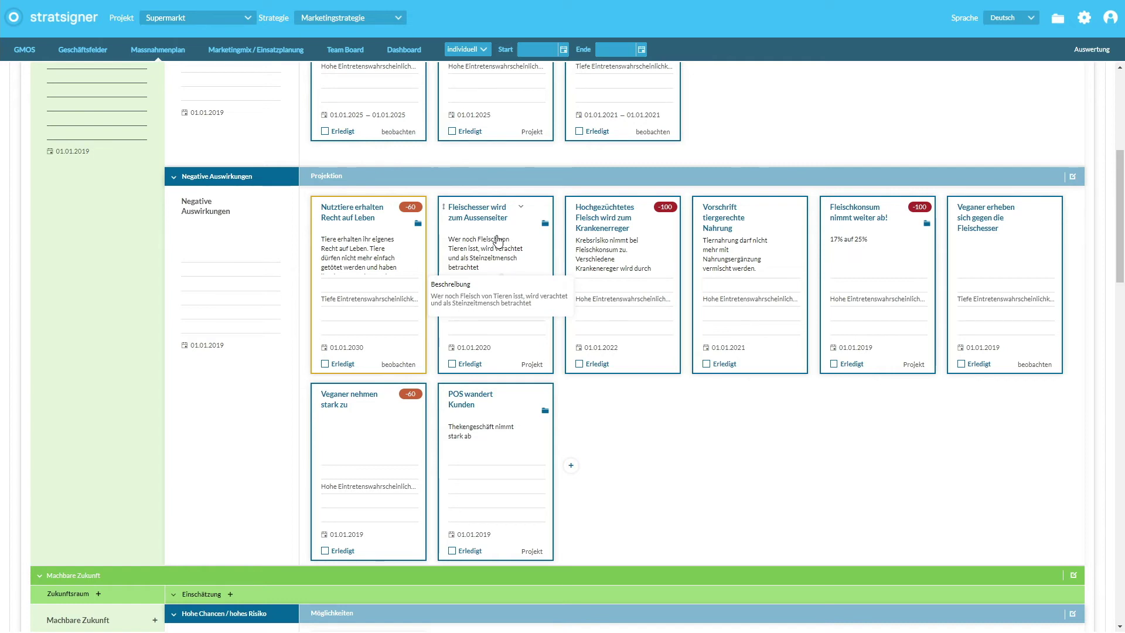
pyautogui.moveTo(595, 258)
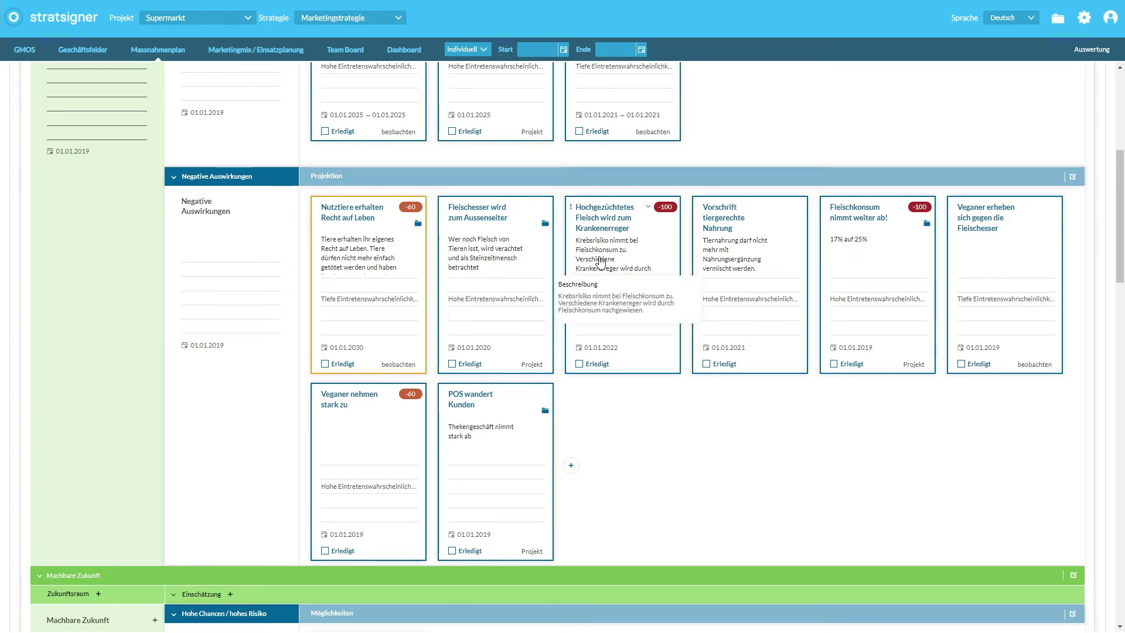
pyautogui.moveTo(742, 246)
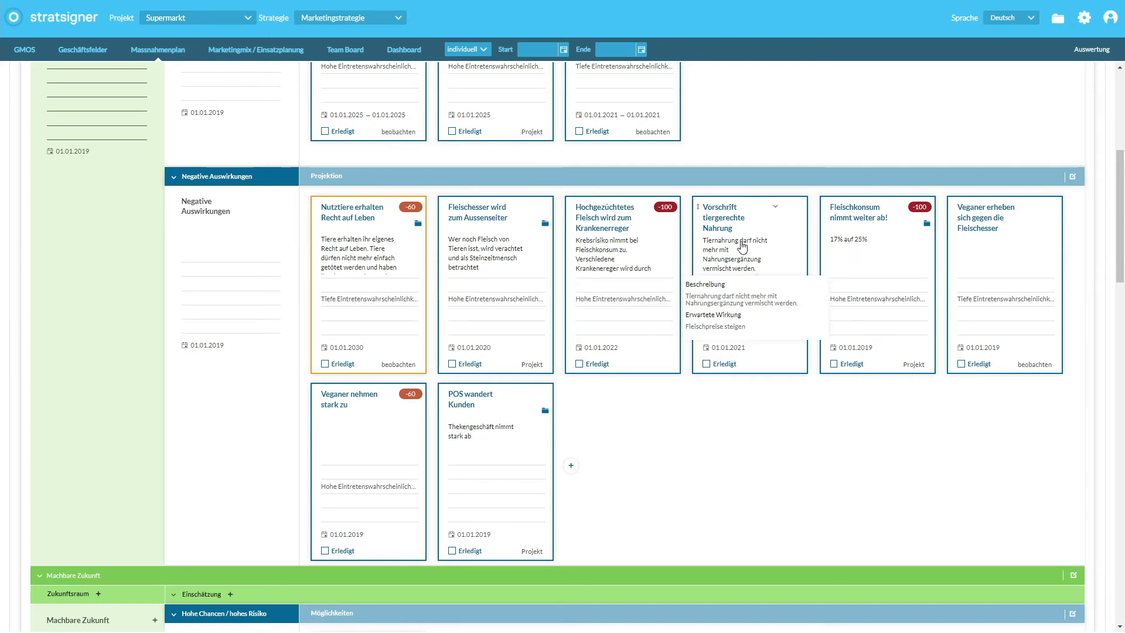
pyautogui.moveTo(896, 229)
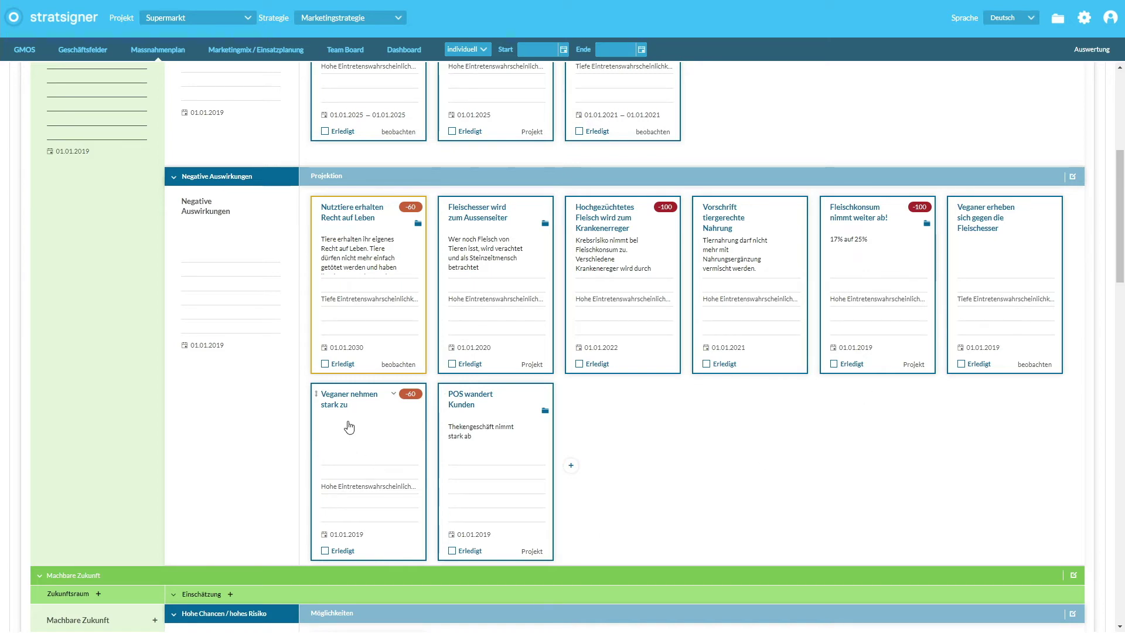
pyautogui.moveTo(506, 423)
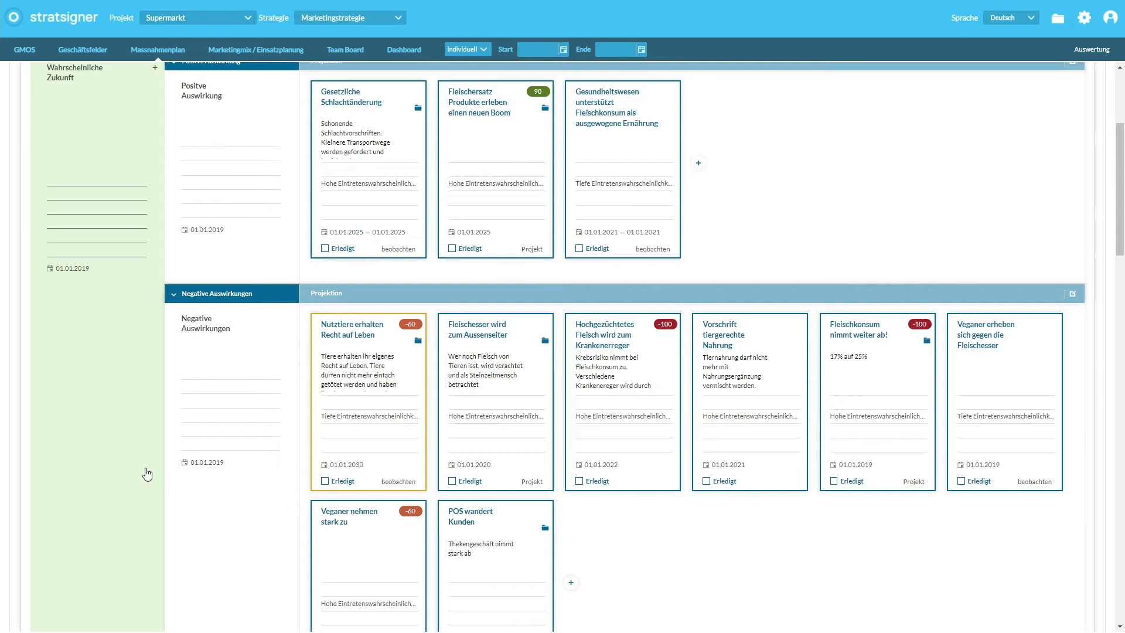
# Examine the Machbare Zukunft section with its high-opportunity, high-risk, low-risk and existing-resources possibilities.
pyautogui.scroll(2, 147, 471)
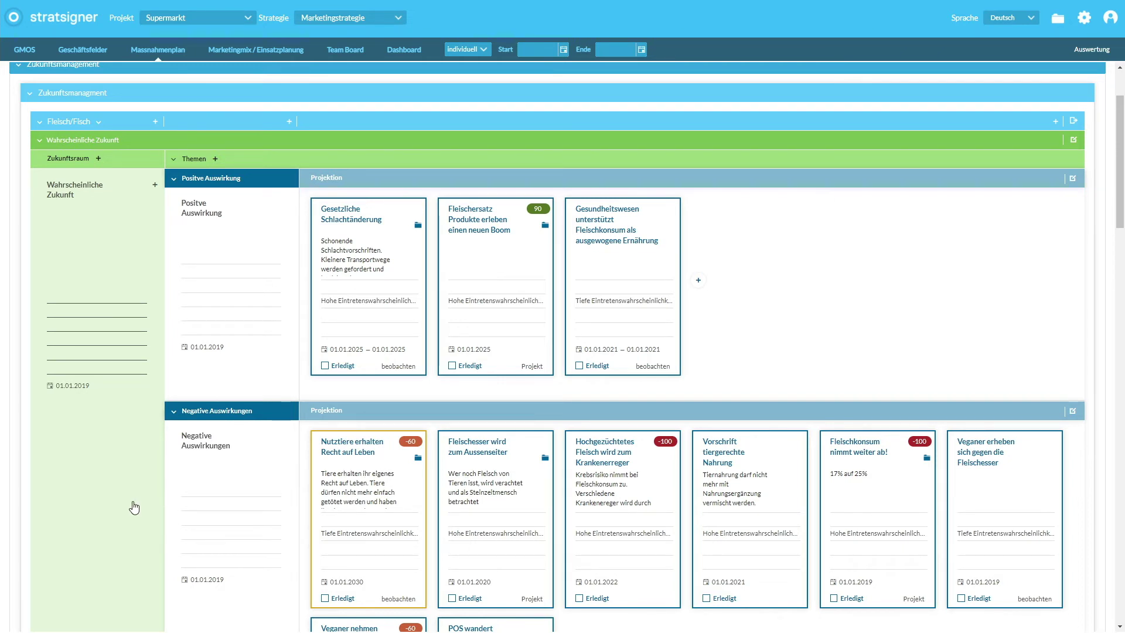
pyautogui.scroll(-2, 135, 507)
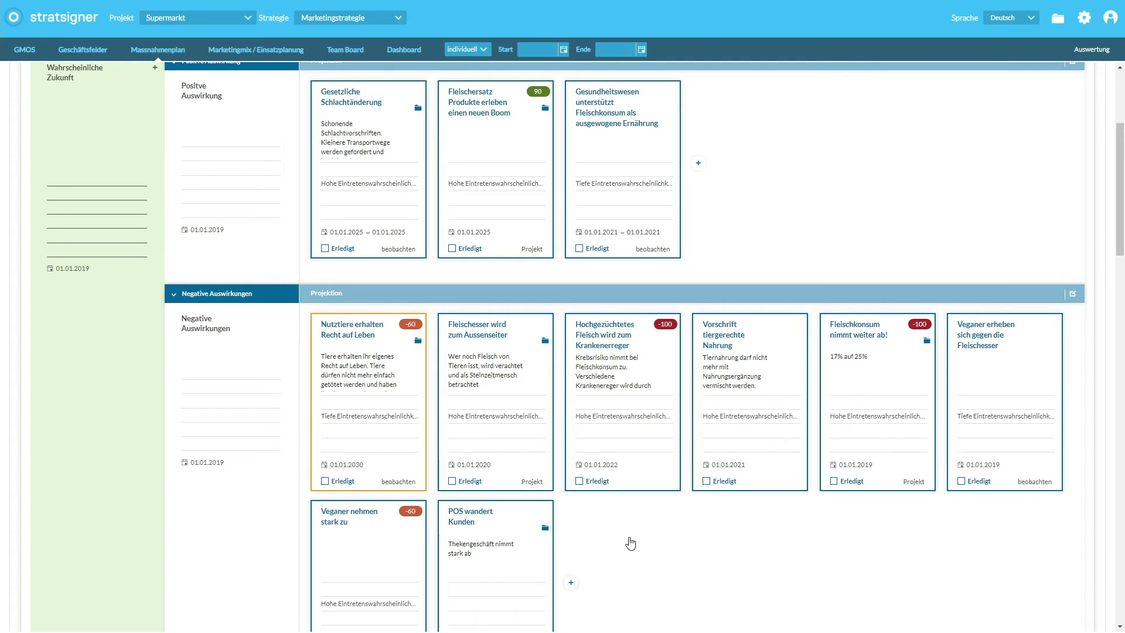
pyautogui.scroll(-3, 630, 544)
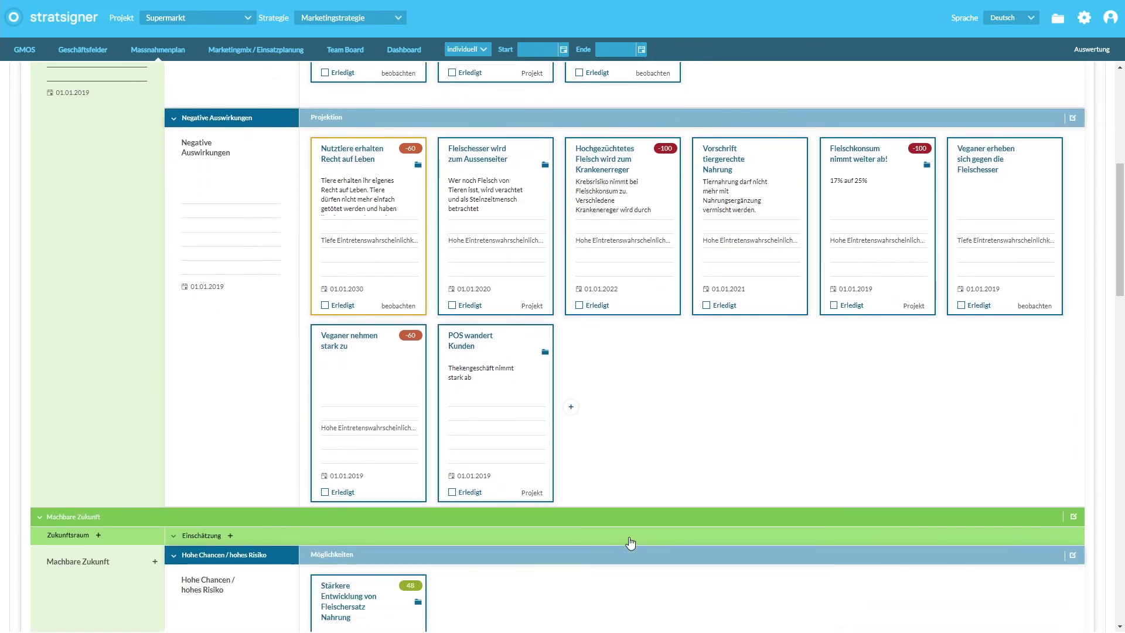
pyautogui.scroll(-4, 630, 540)
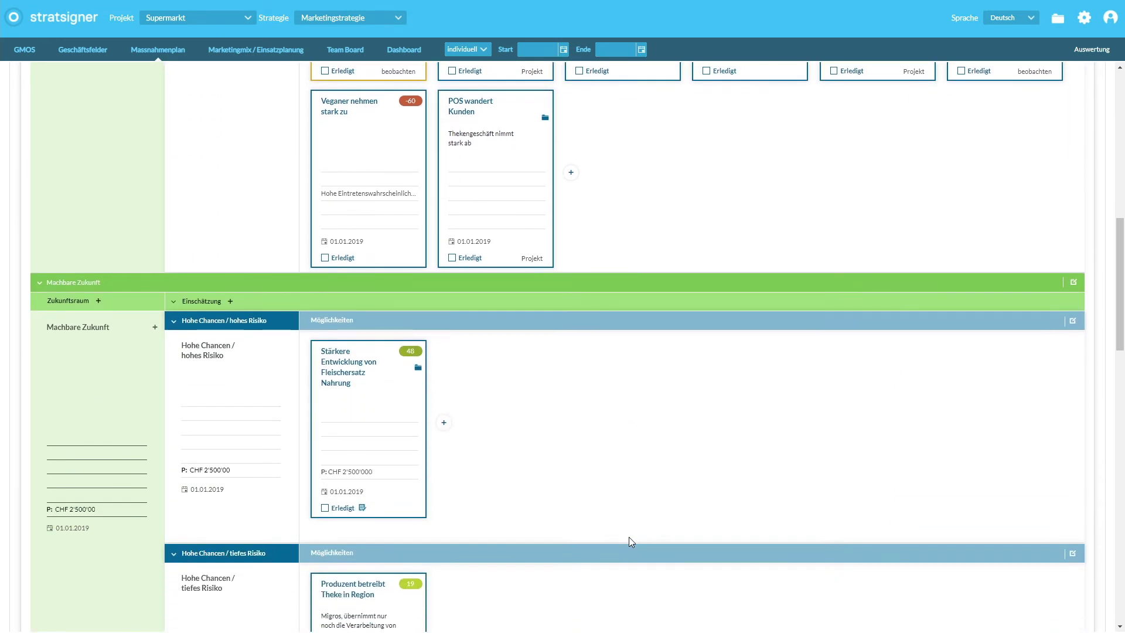
pyautogui.scroll(-1, 549, 384)
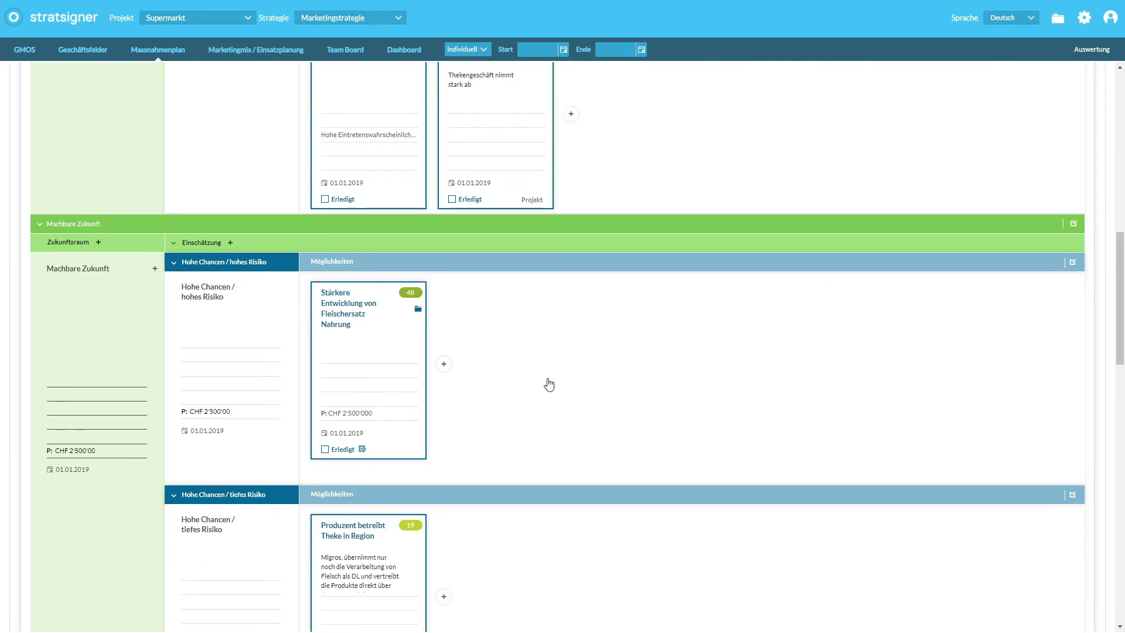
pyautogui.moveTo(510, 139)
pyautogui.mouseDown()
pyautogui.moveTo(562, 261)
pyautogui.moveTo(549, 275)
pyautogui.moveTo(532, 136)
pyautogui.mouseUp()
pyautogui.scroll(-1, 92, 375)
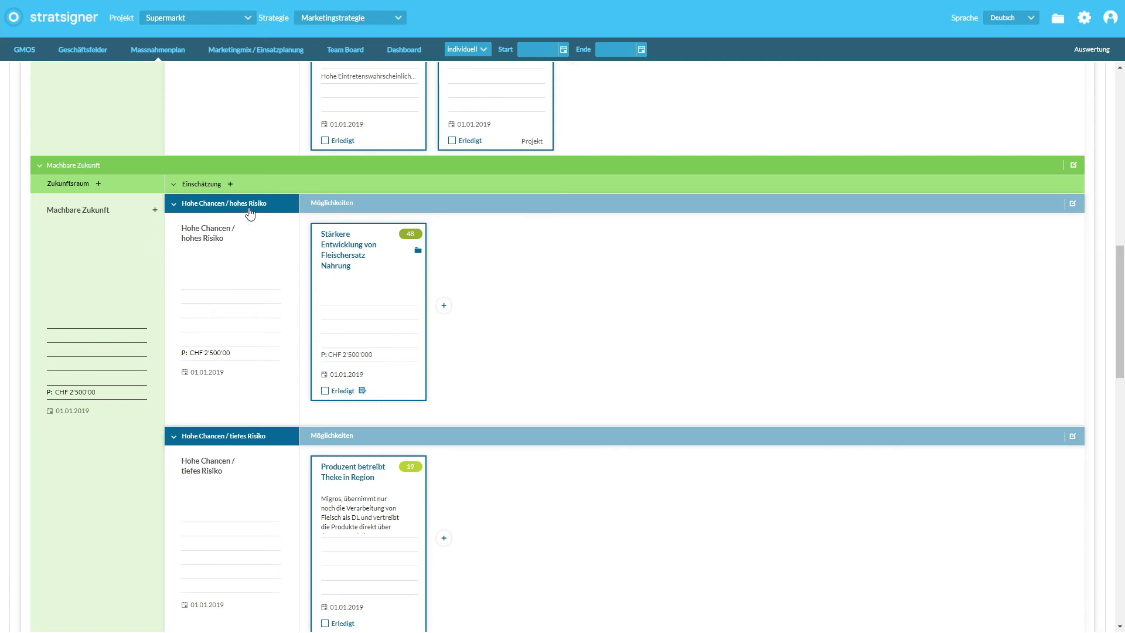
pyautogui.scroll(-2, 261, 314)
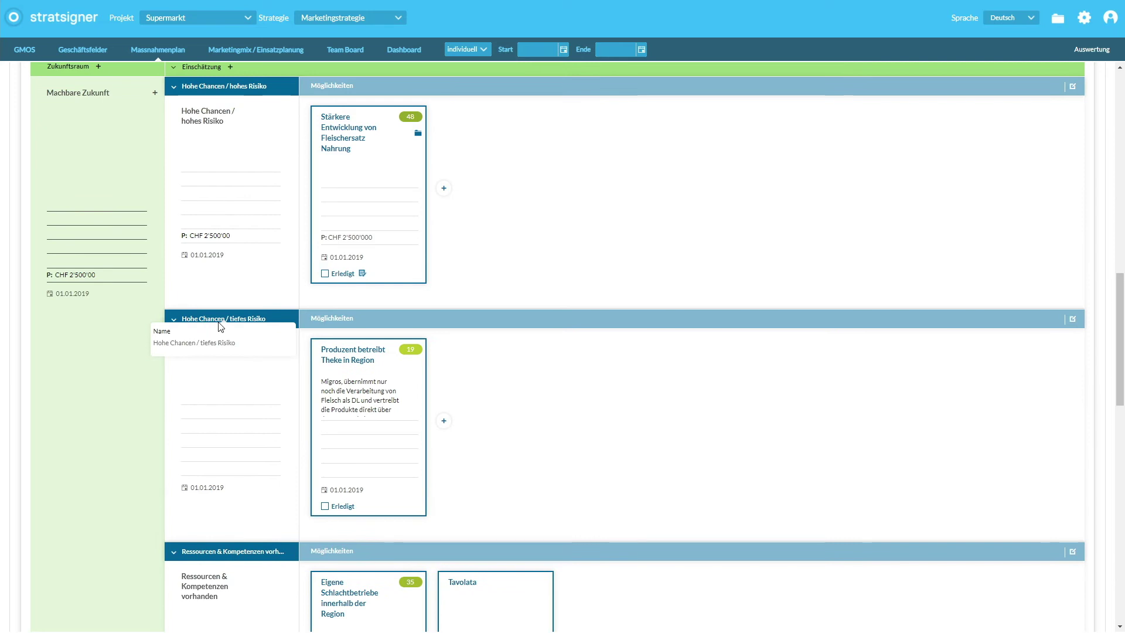
pyautogui.scroll(-3, 268, 385)
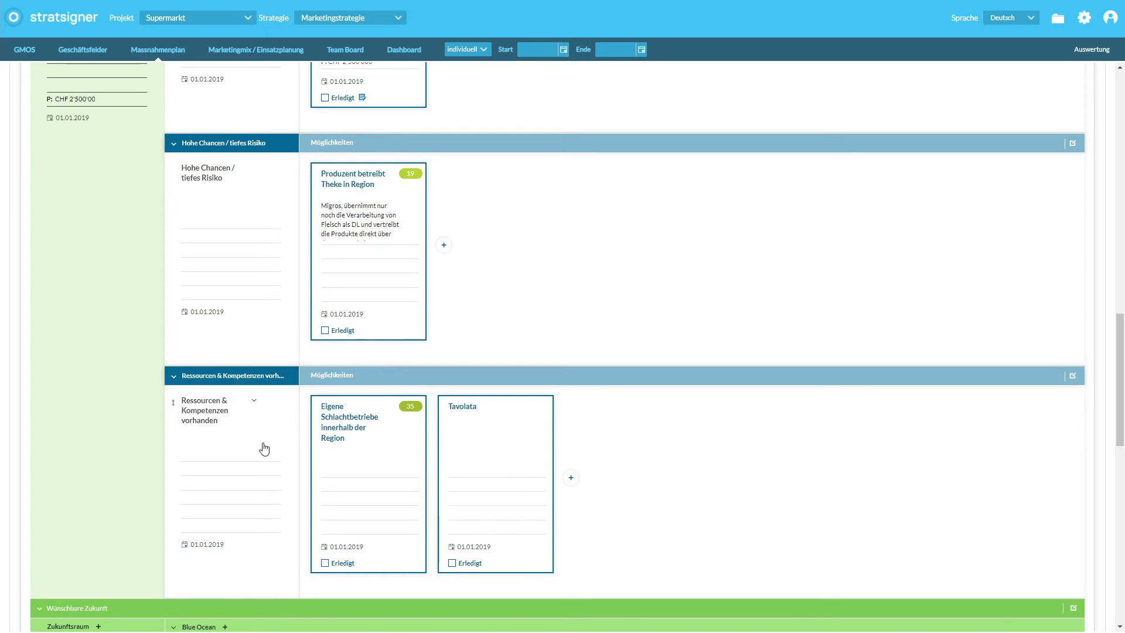
pyautogui.scroll(2, 760, 509)
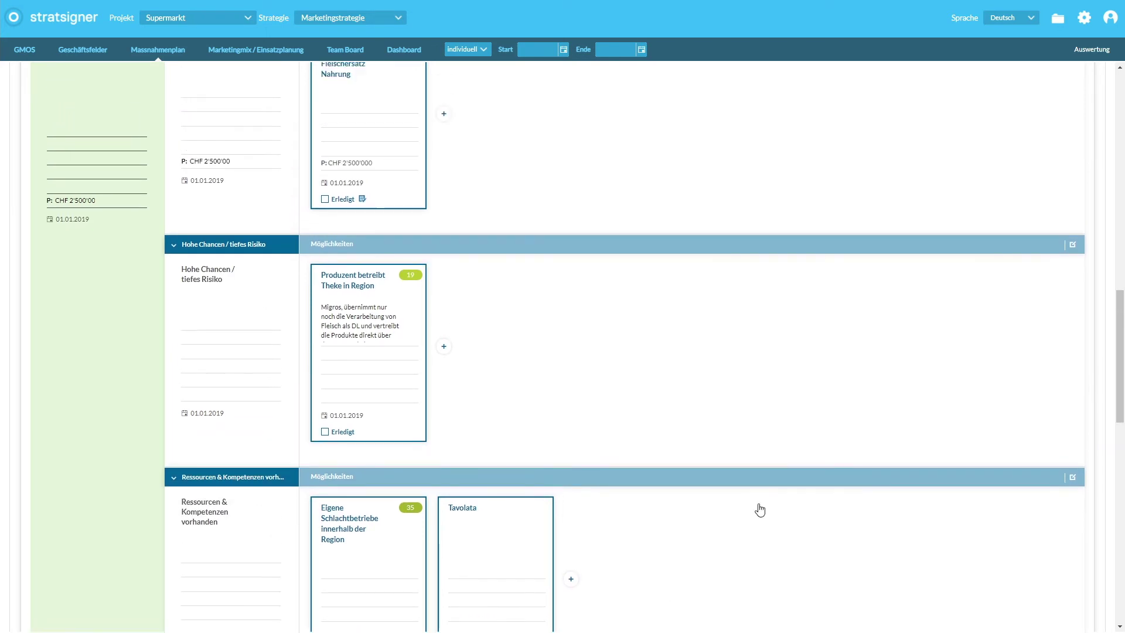
pyautogui.scroll(2, 760, 510)
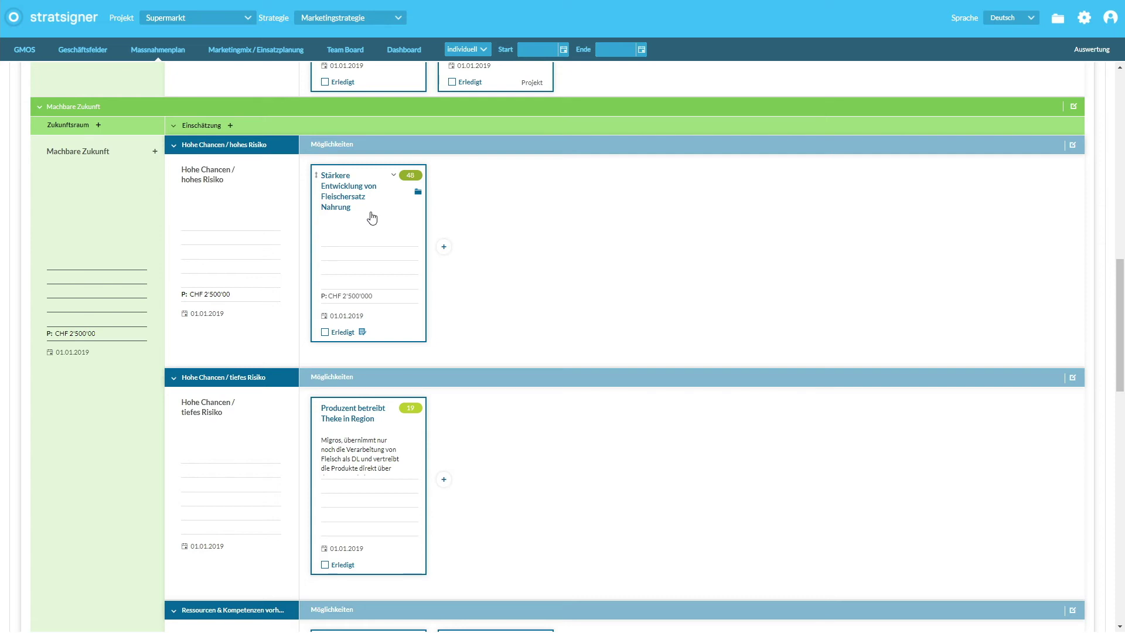
# Place the card Stärkere Entwicklung von Fleischersatz Nahrung from Hohe Chancen / hohes Risiko into (neu) aufbauen under Wünschbare Zukunft.
pyautogui.scroll(-1, 648, 291)
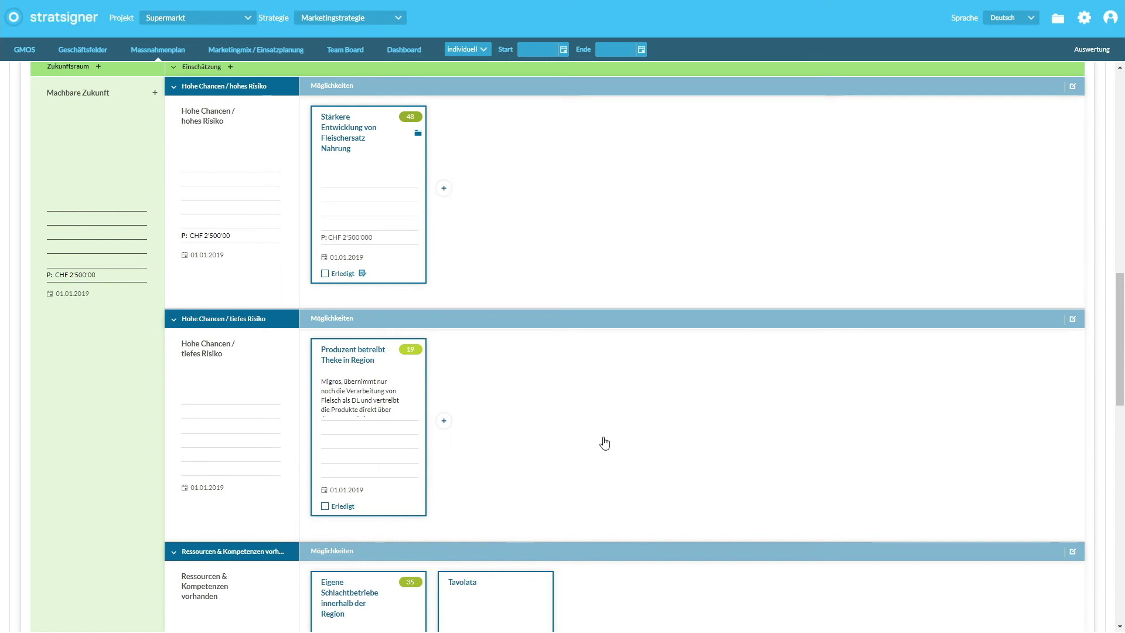
pyautogui.scroll(-3, 604, 443)
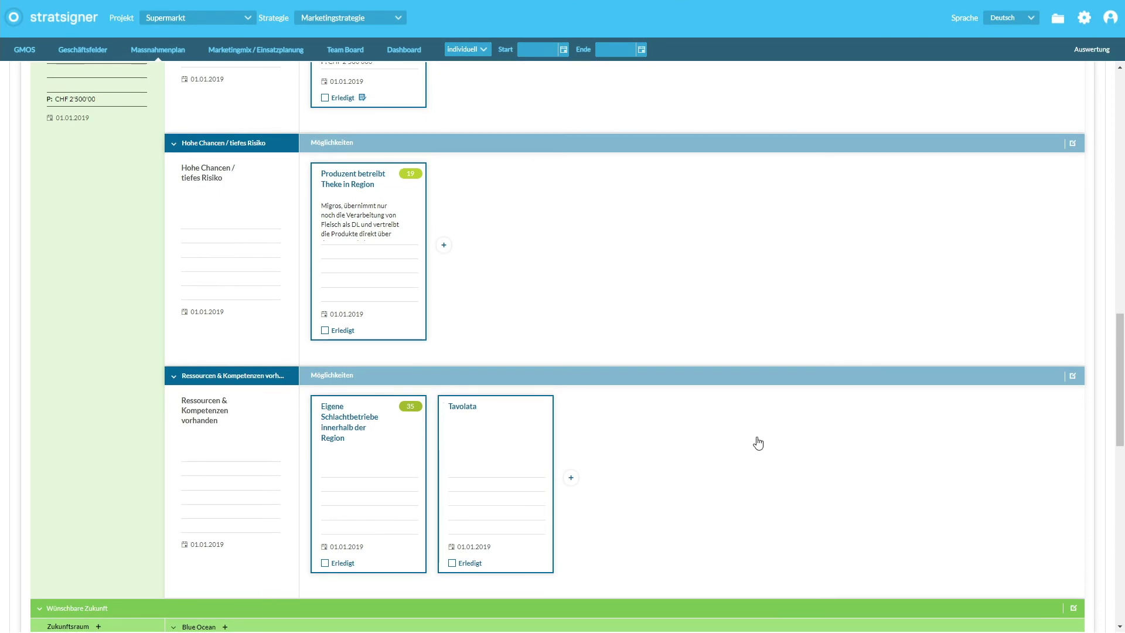
pyautogui.scroll(3, 757, 443)
pyautogui.scroll(1, 757, 444)
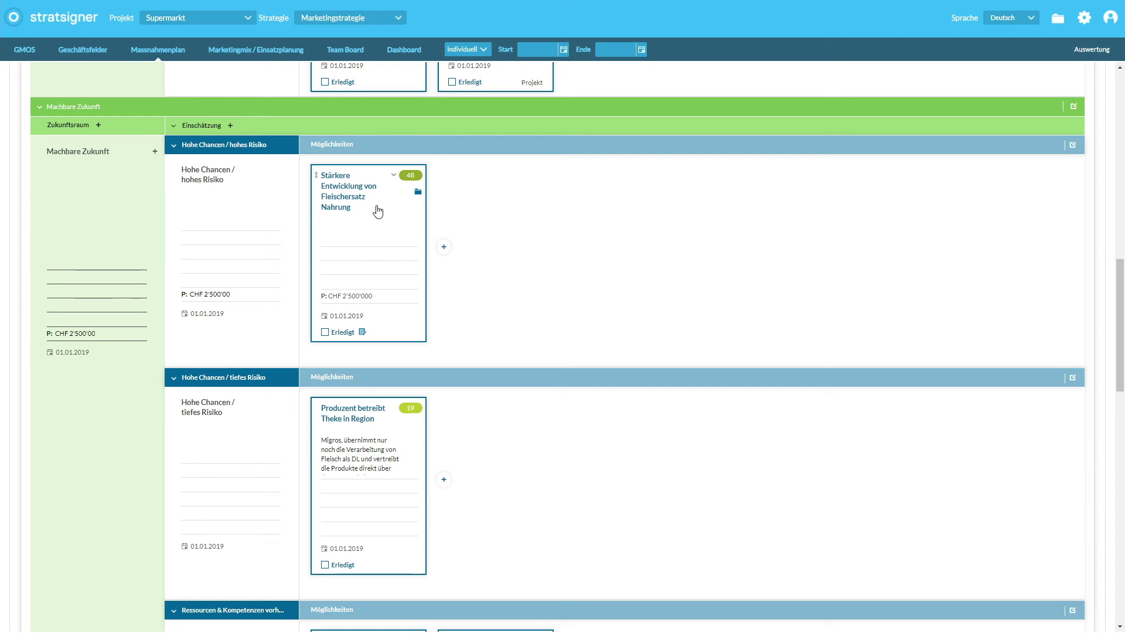
pyautogui.moveTo(378, 211); pyautogui.dragTo(558, 571)
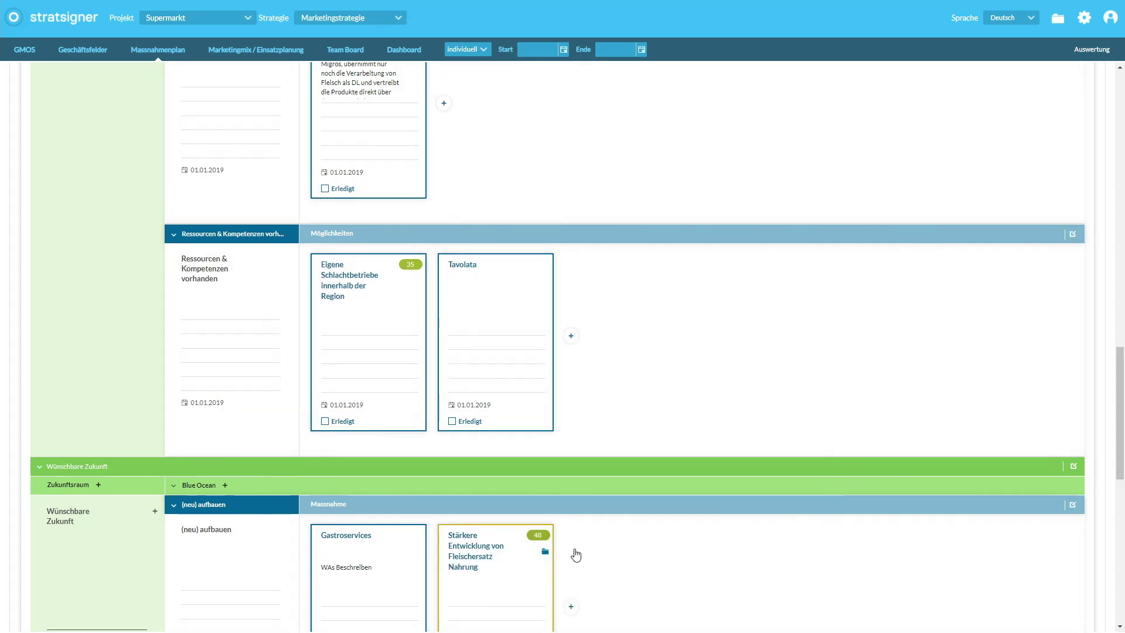
# Expand the (stark) fördern, halten and abbauen categories under Wünschbare Zukunft to view their measures.
pyautogui.scroll(-5, 566, 557)
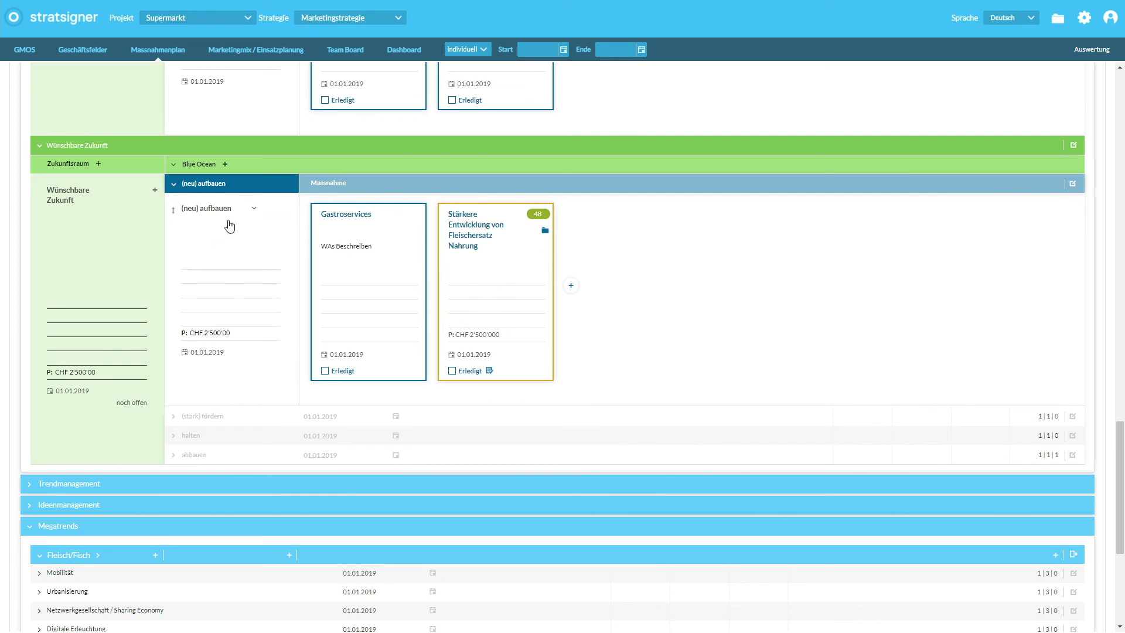
pyautogui.click(198, 417)
pyautogui.scroll(-4, 133, 420)
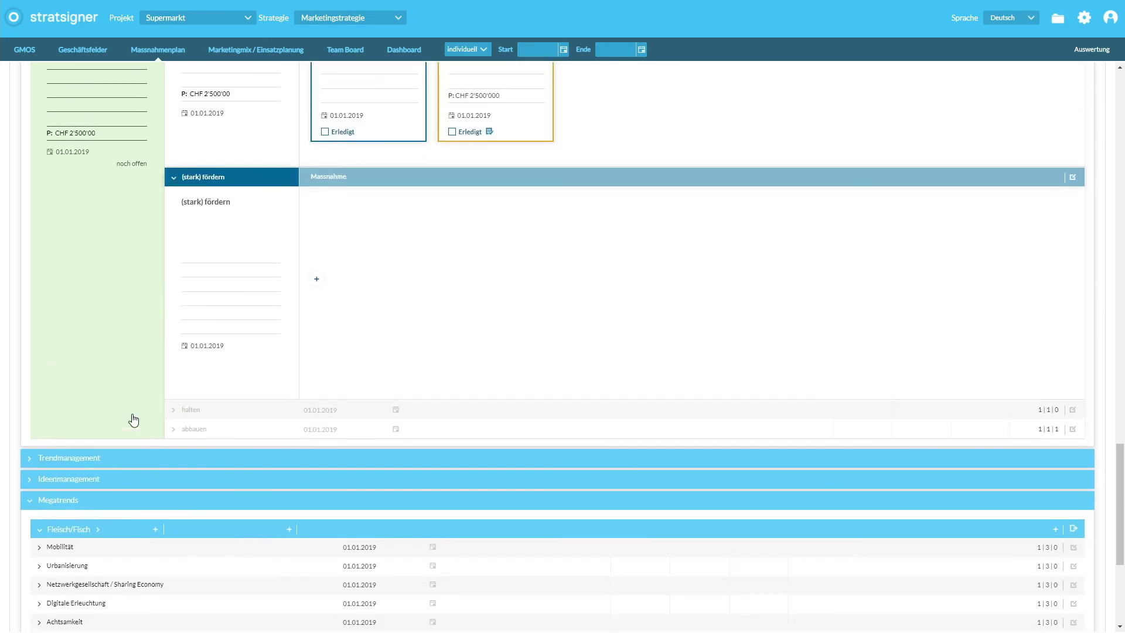
pyautogui.click(191, 413)
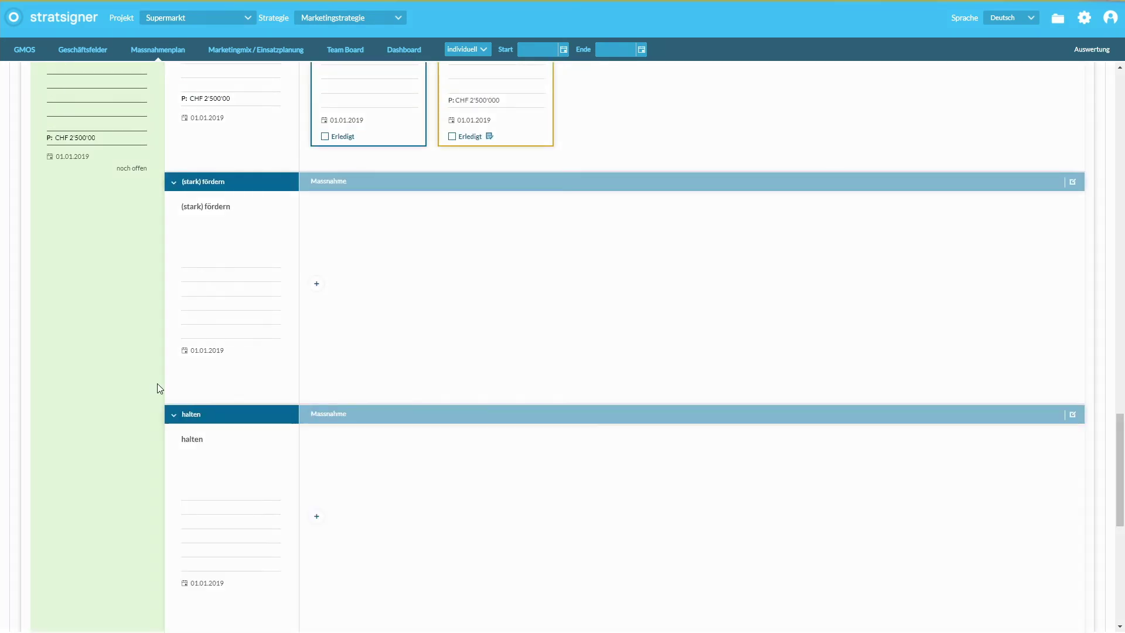
pyautogui.scroll(-5, 147, 381)
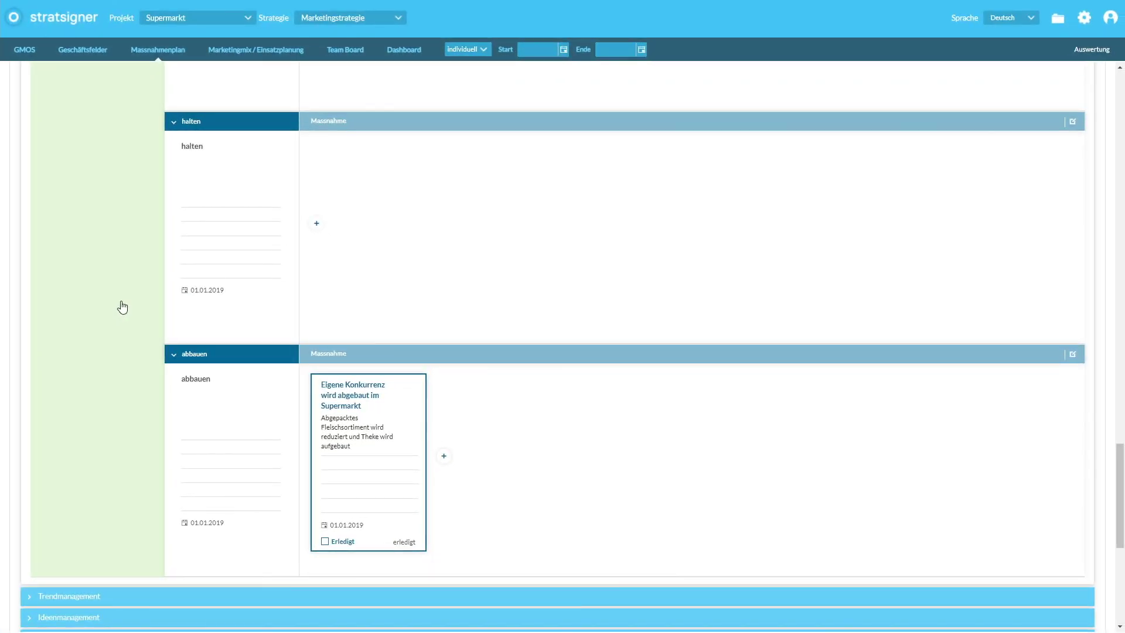
# Examine the Blue Ocean categories of Wünschbare Zukunft and the measures listed in (neu) aufbauen.
pyautogui.scroll(6, 122, 307)
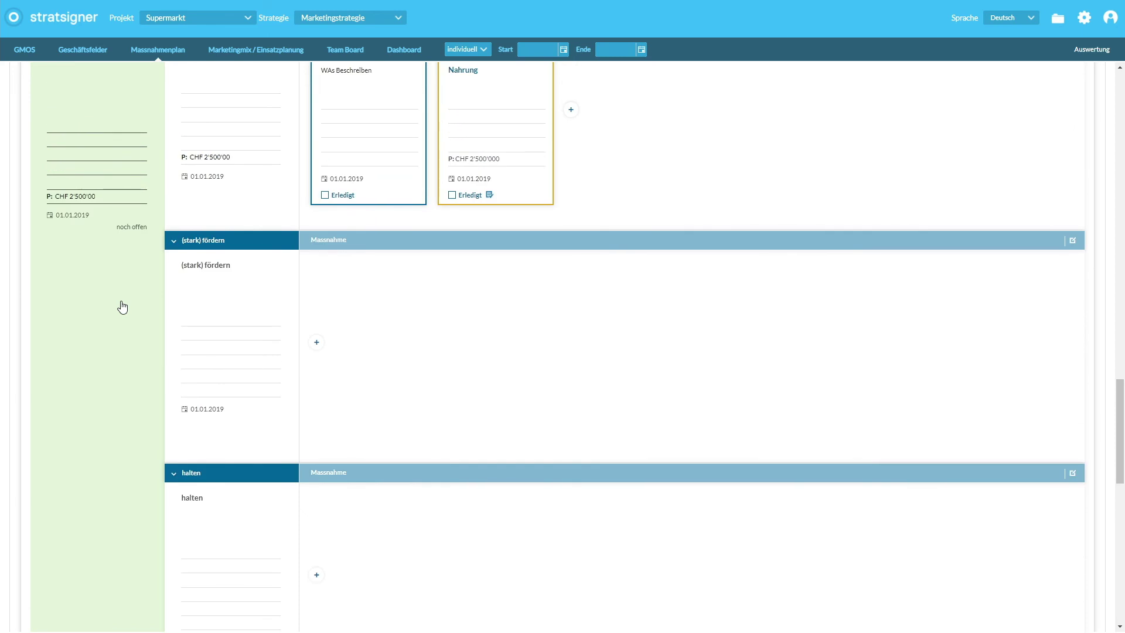
pyautogui.scroll(1, 123, 307)
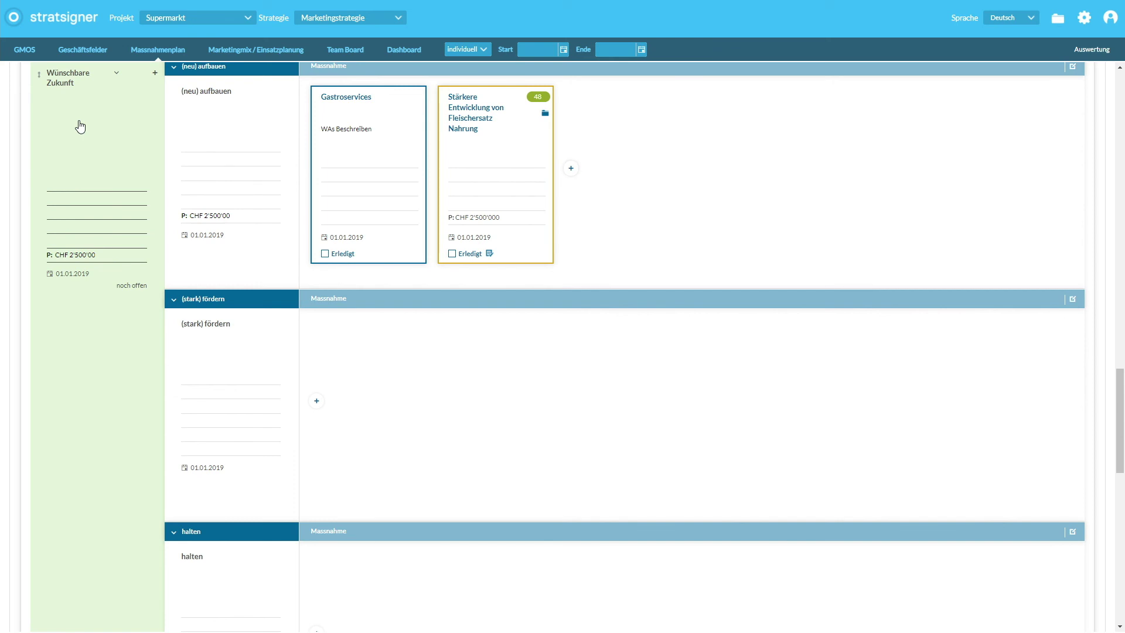
pyautogui.scroll(1, 81, 135)
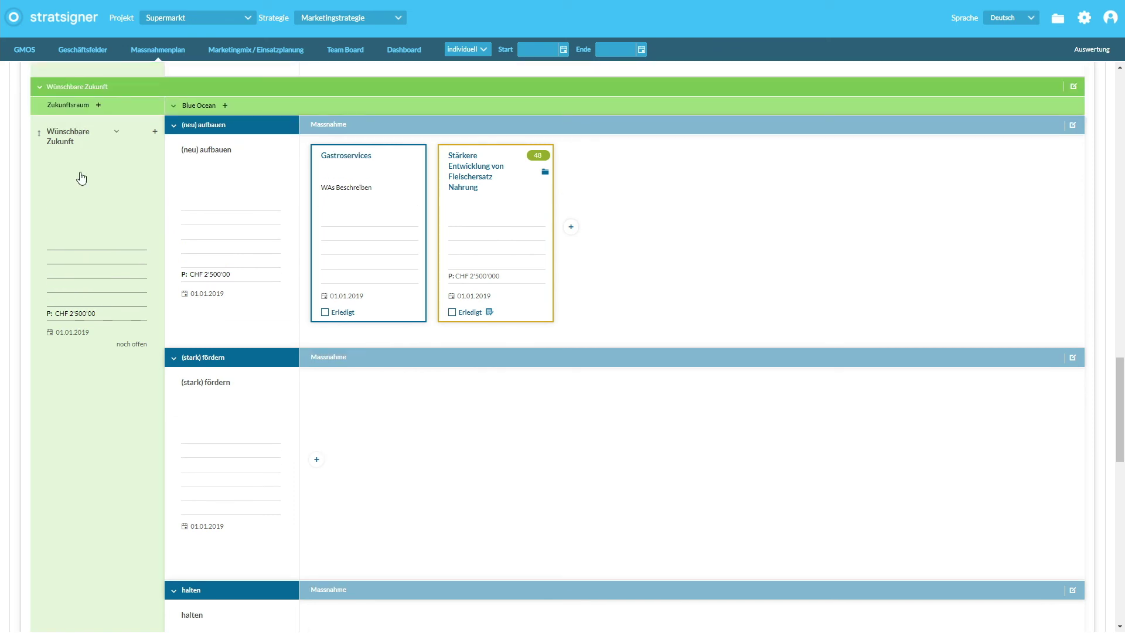
pyautogui.scroll(-3, 234, 398)
pyautogui.scroll(2, 234, 405)
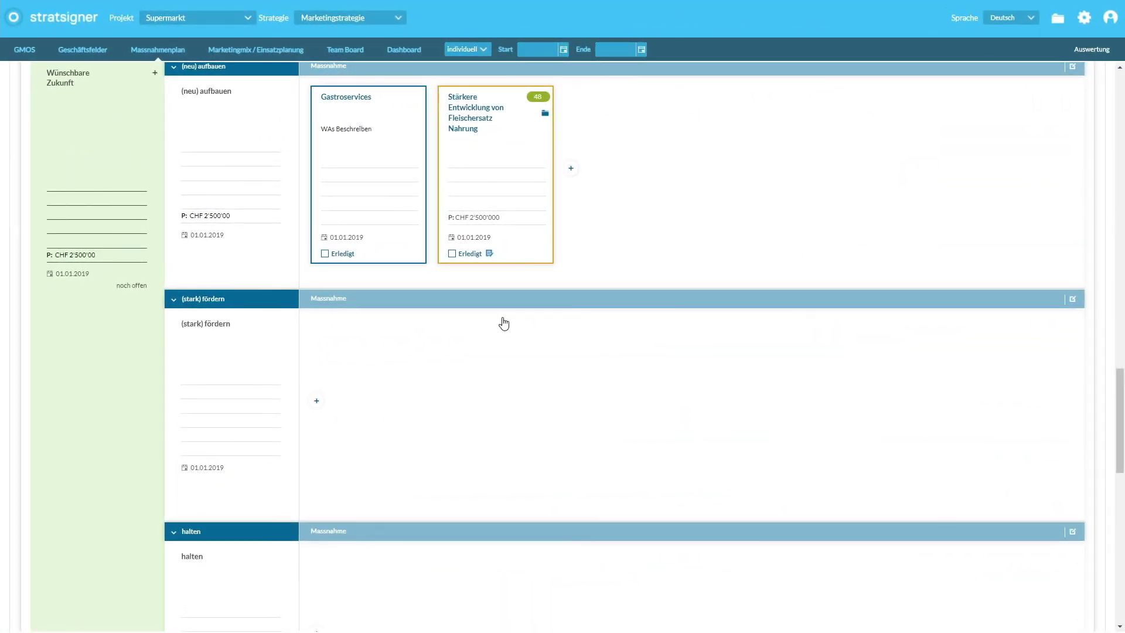
# Return to Wahrscheinliche Zukunft and look over its Positve Auswirkung and Negative Auswirkungen projections.
pyautogui.scroll(10, 504, 323)
pyautogui.scroll(4, 505, 322)
pyautogui.scroll(8, 504, 323)
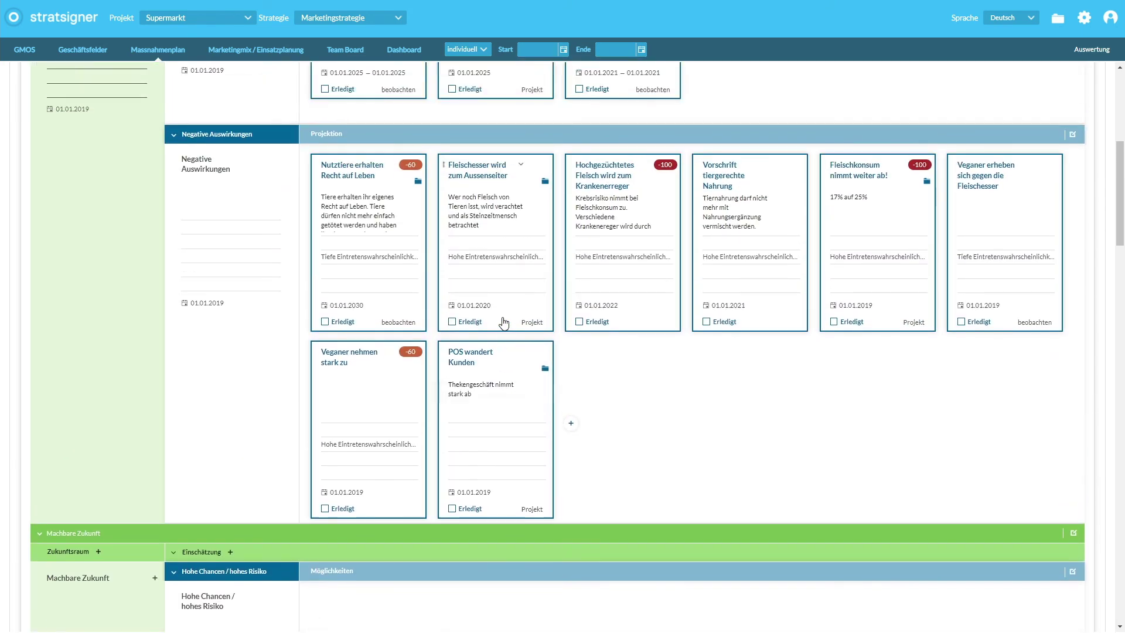
pyautogui.scroll(1, 504, 323)
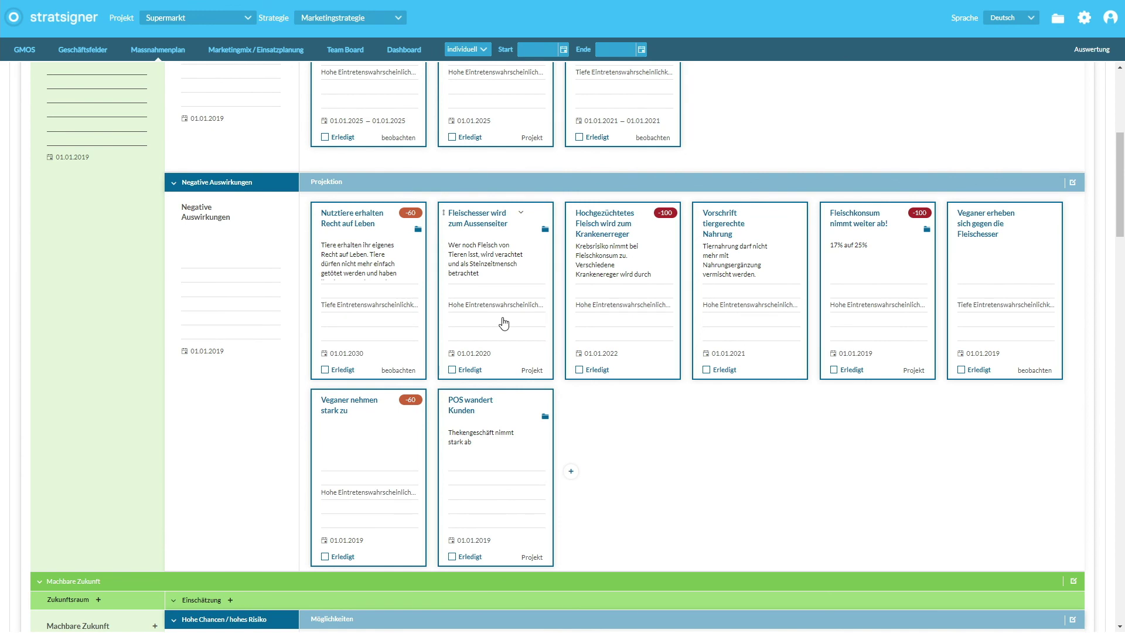
pyautogui.scroll(4, 503, 323)
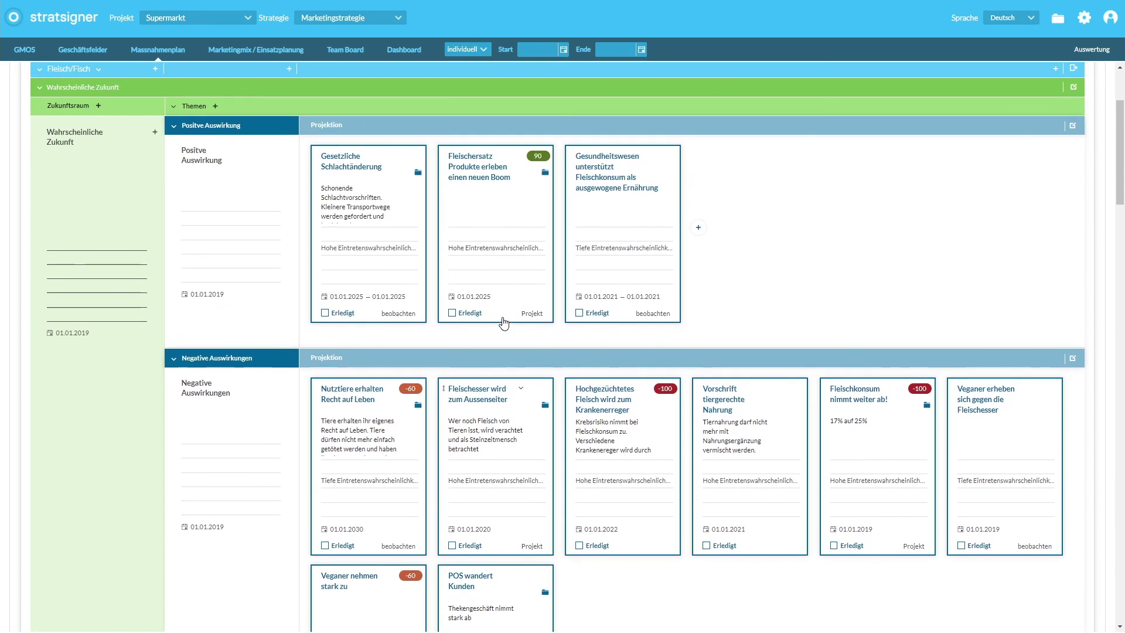